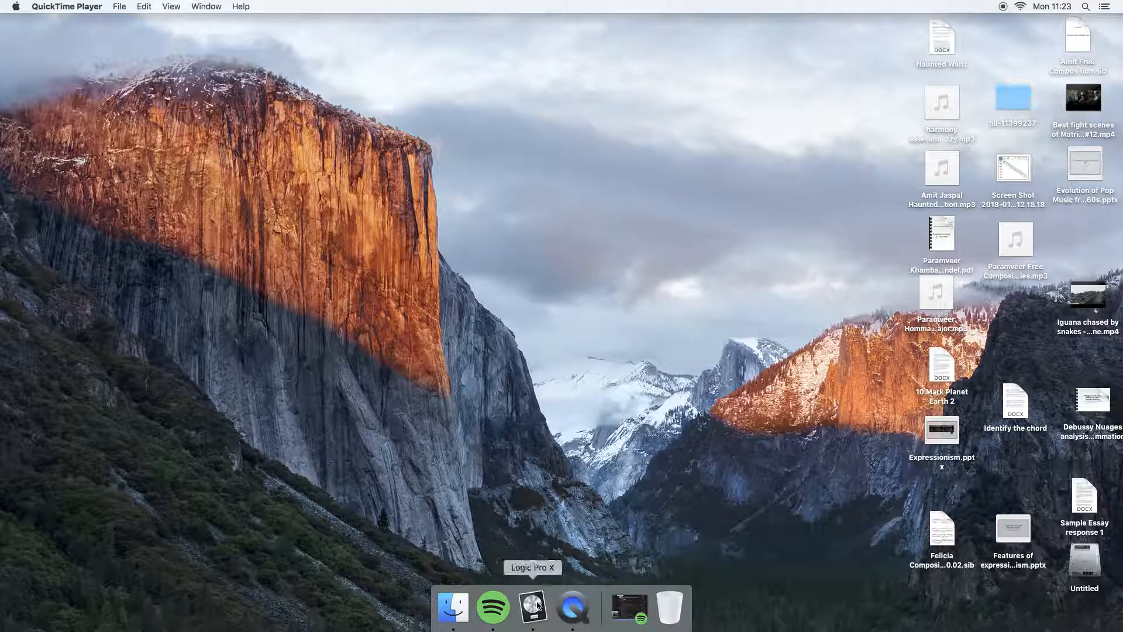
Switch to Logic Pro X and create a new project with one software instrument track using the default patch.
click(533, 608)
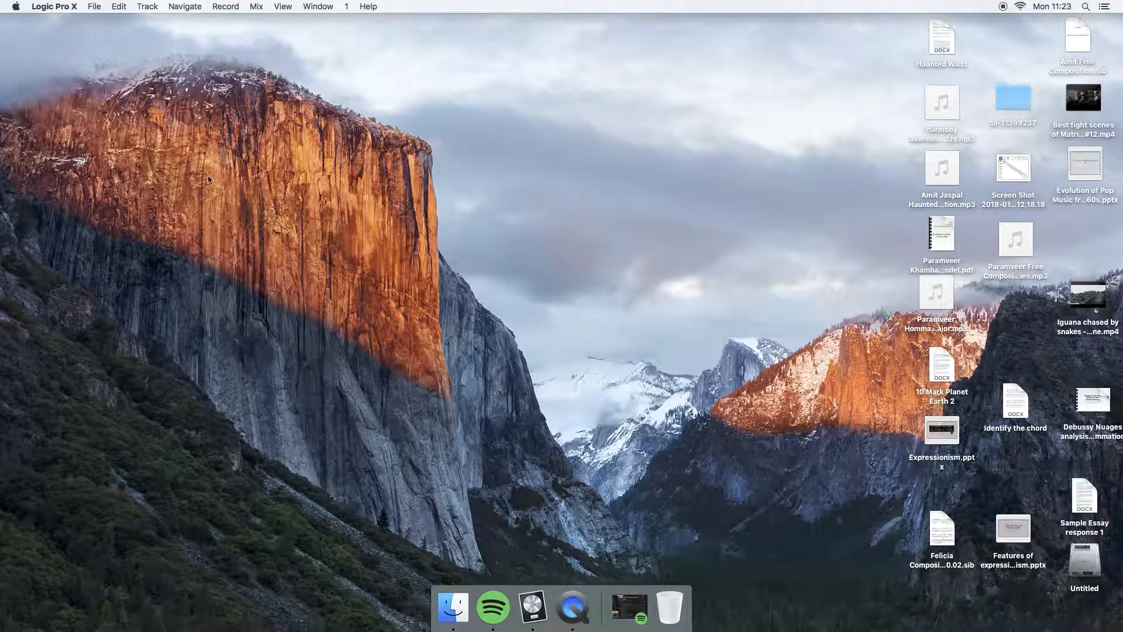
click(95, 8)
click(375, 167)
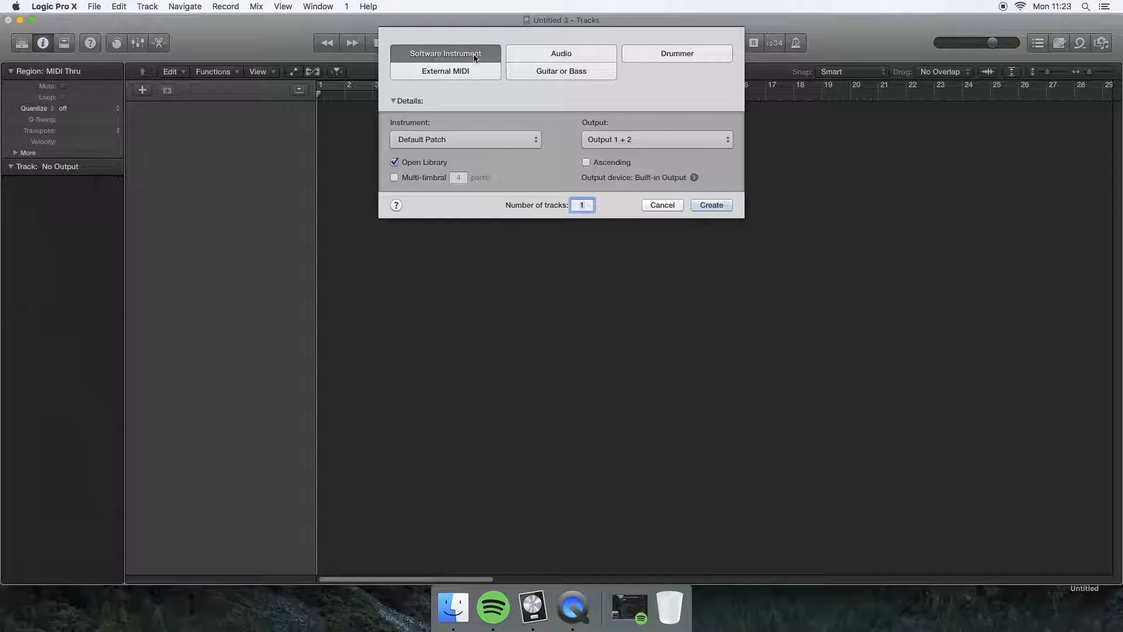
click(712, 206)
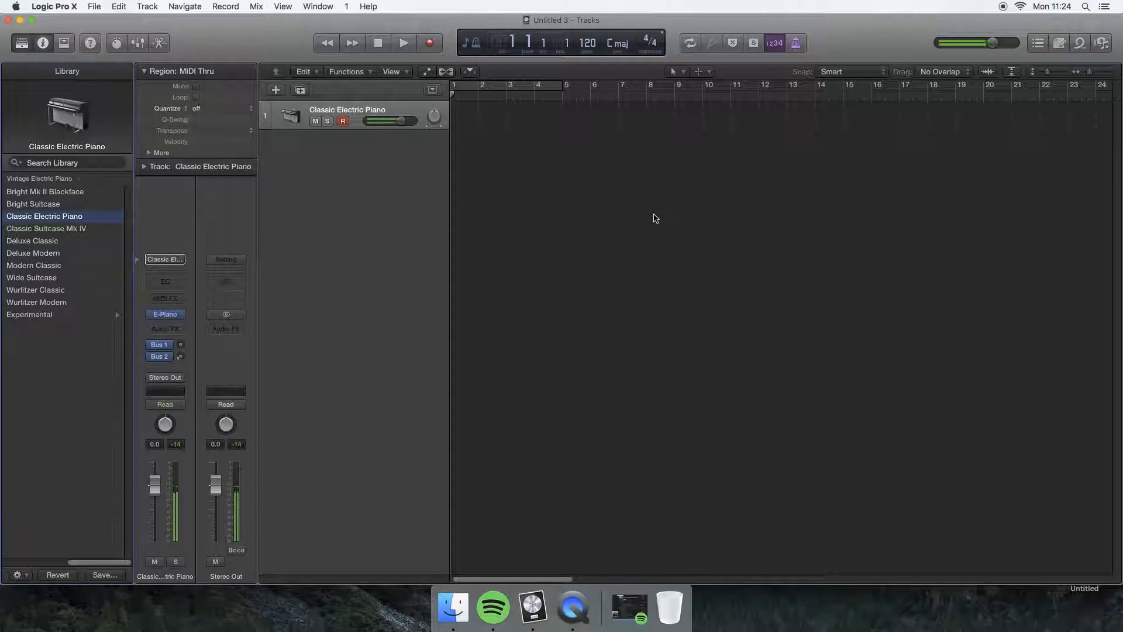
Load the Boesendorfer Grand Piano patch from the library's Piano category onto the first track.
drag(88, 562, 37, 561)
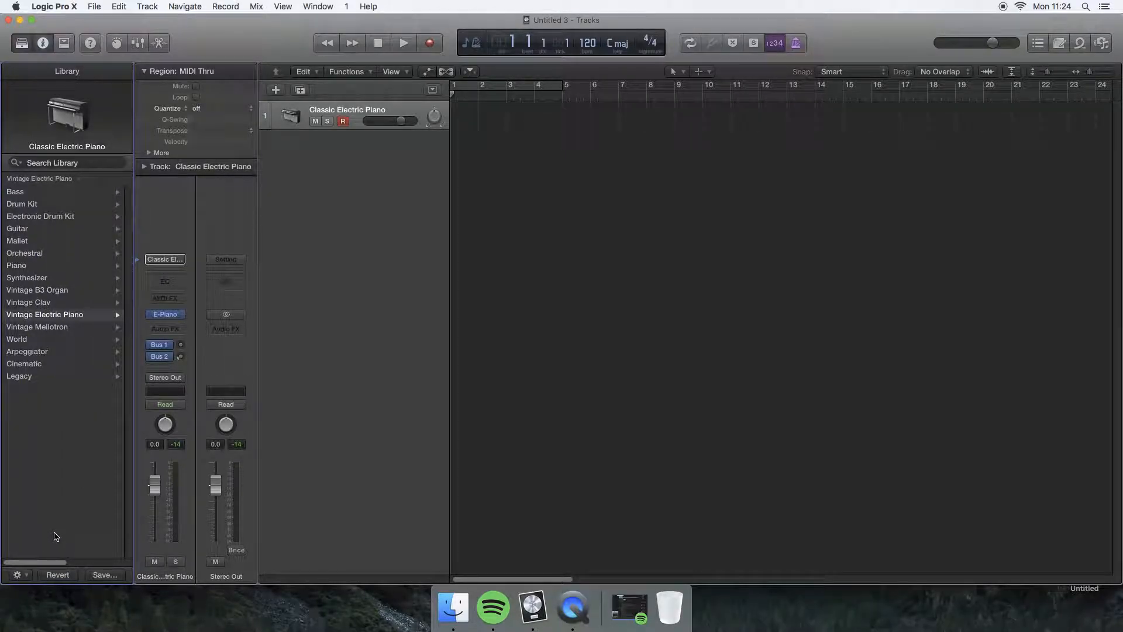
drag(49, 564, 33, 558)
click(49, 316)
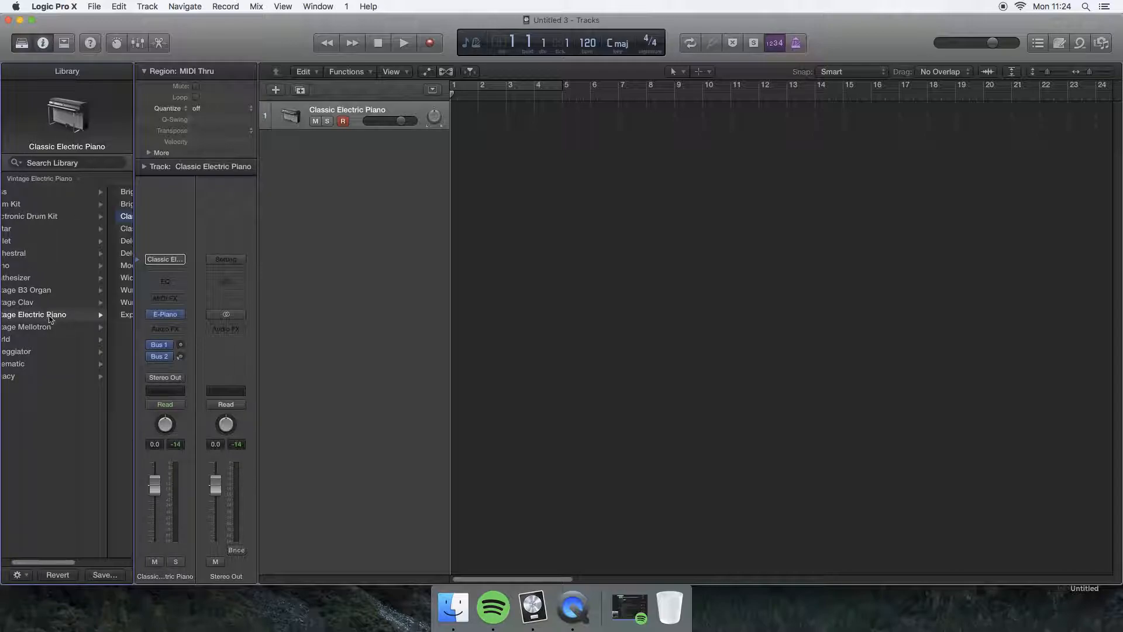
scroll(34, 339, left, 2)
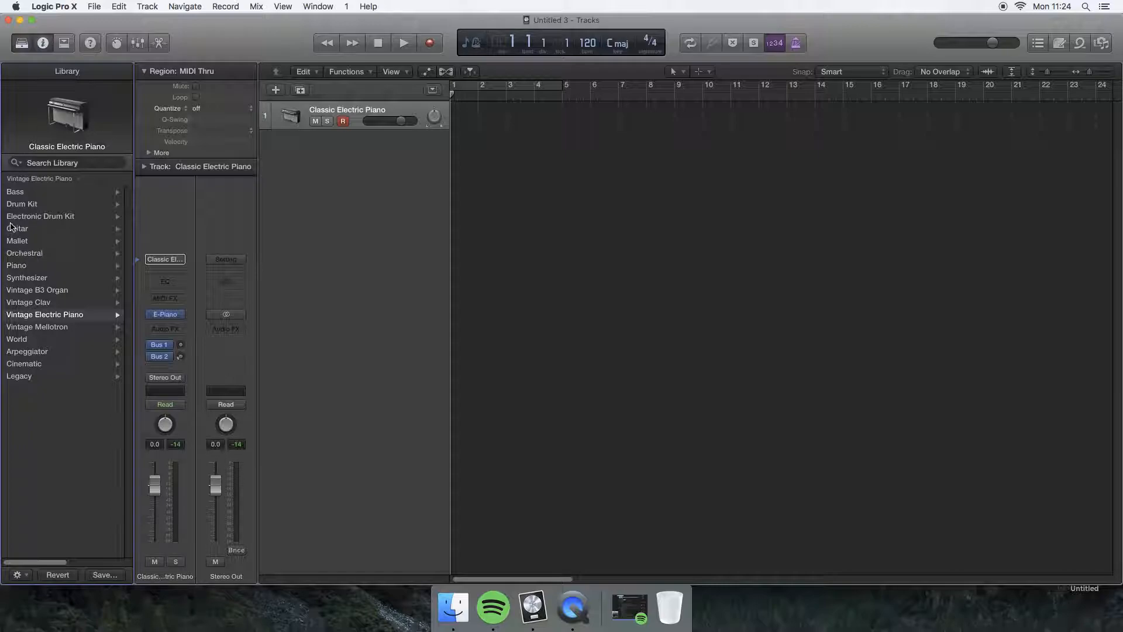
click(16, 265)
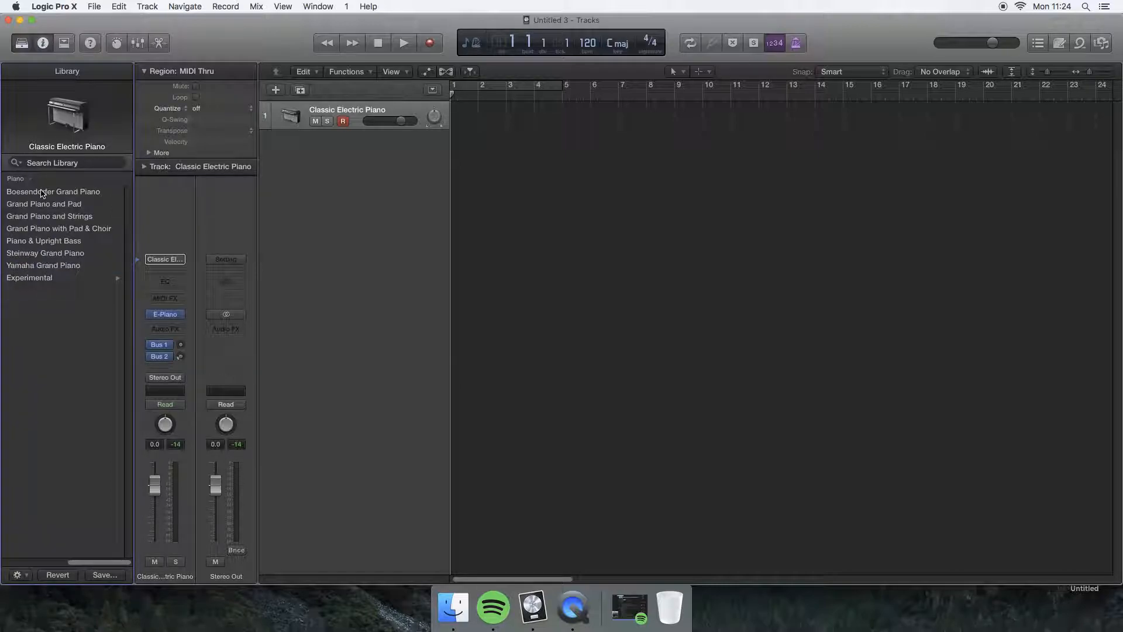
click(40, 195)
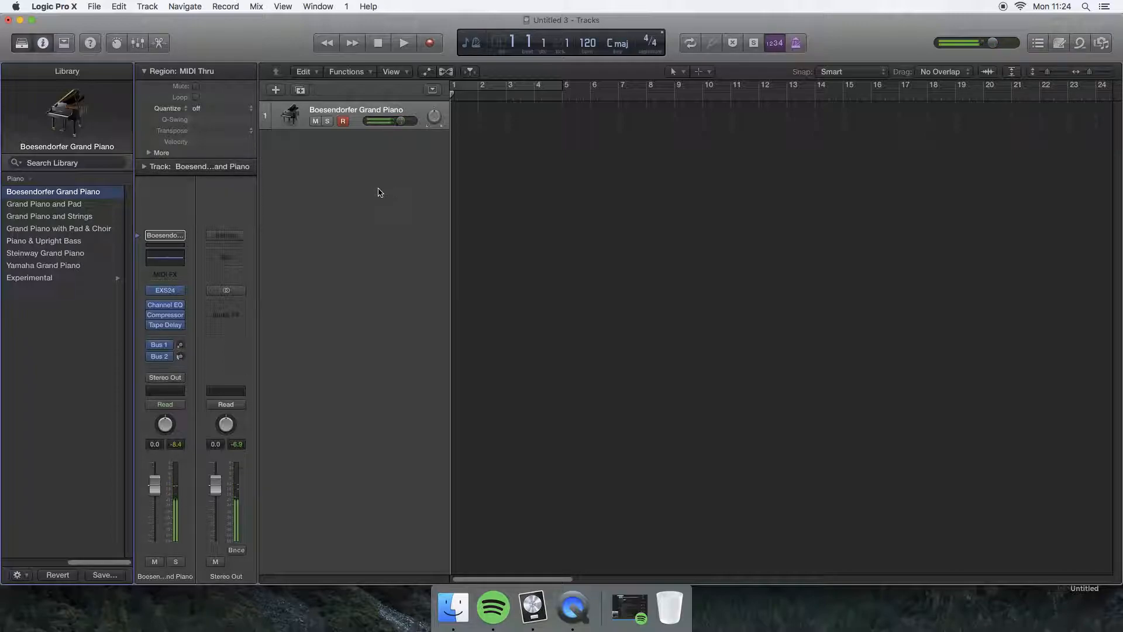
Set the project tempo to 130 BPM.
click(797, 47)
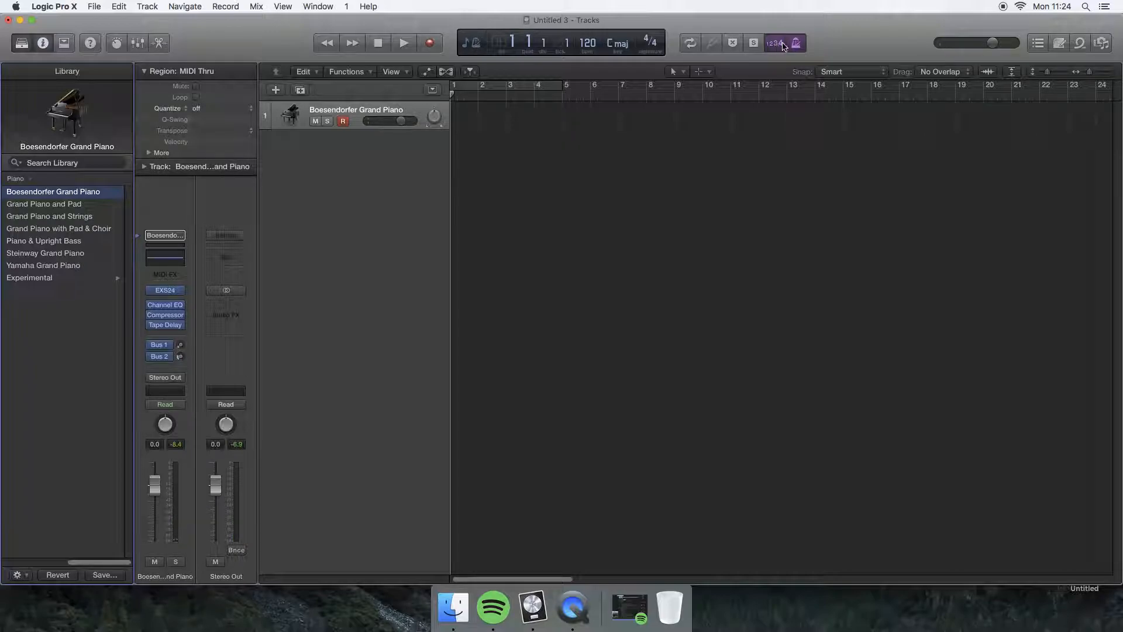
double_click(588, 44)
text(1)
key(XF86MonBrightnessUp)
text(30)
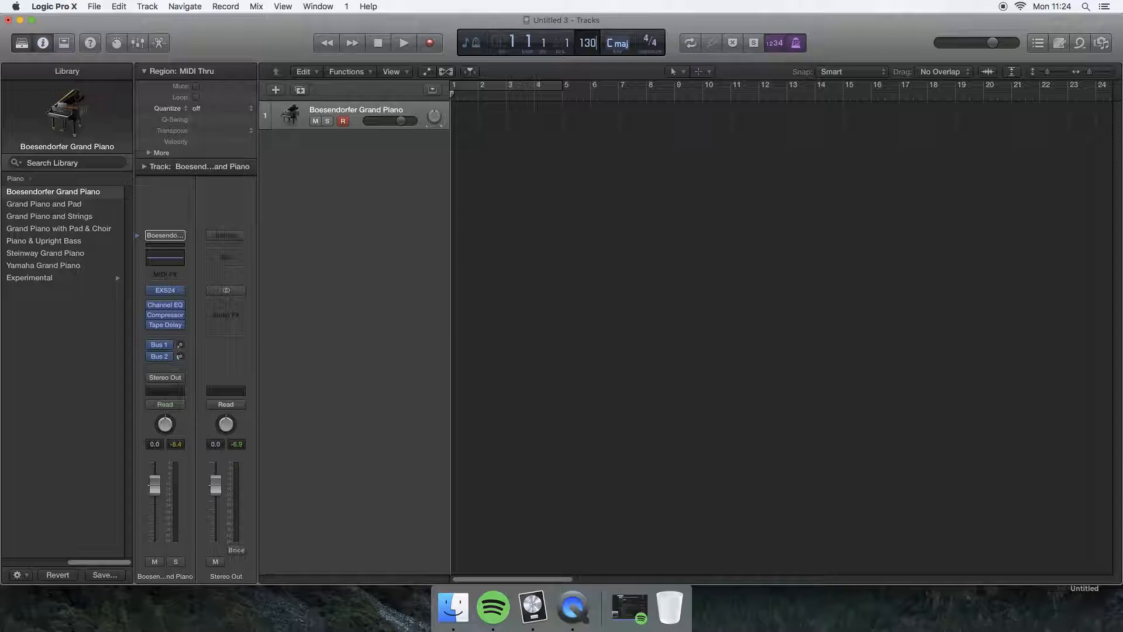
key(Return)
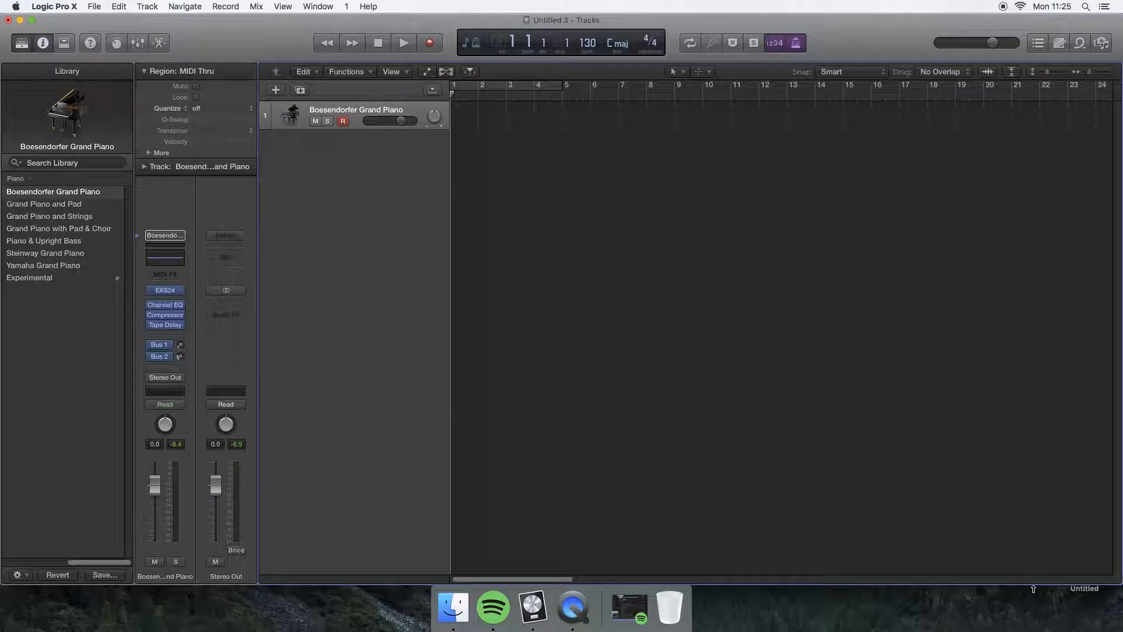
Record a four-bar part on the Boesendorfer Grand Piano track from bar 1 and loop the region up to bar 25.
key(r)
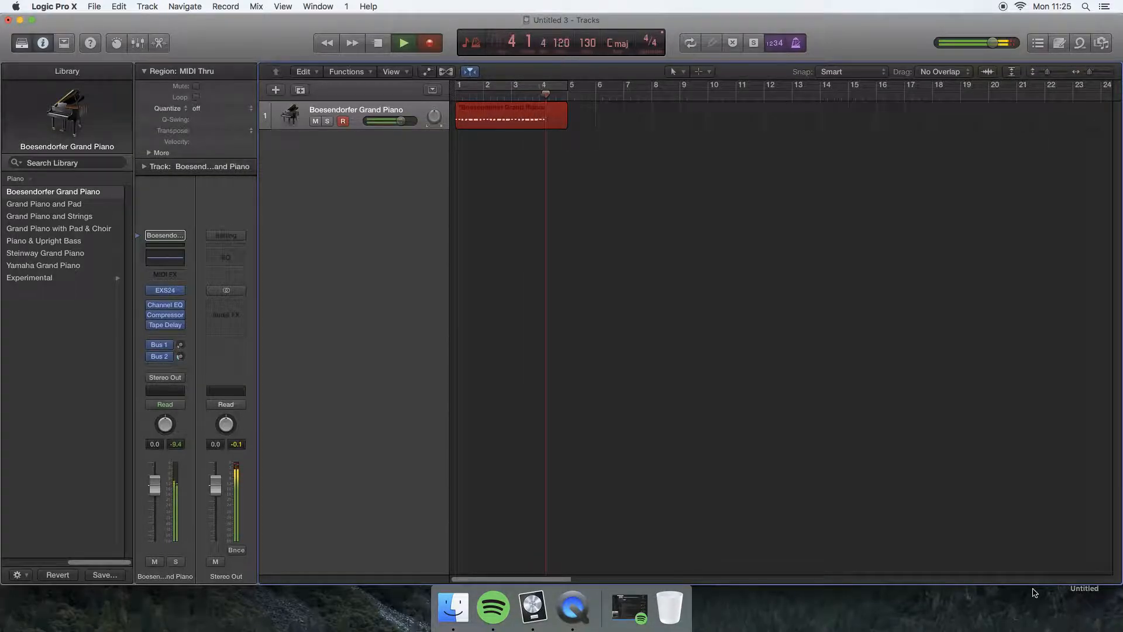
key(space)
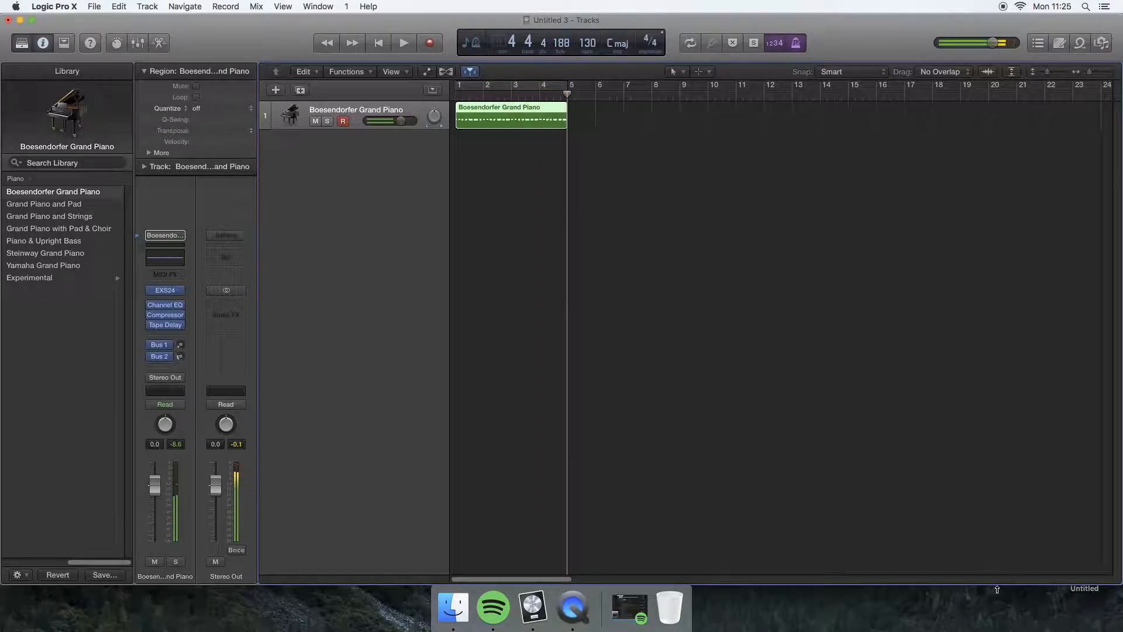
drag(565, 106, 1038, 116)
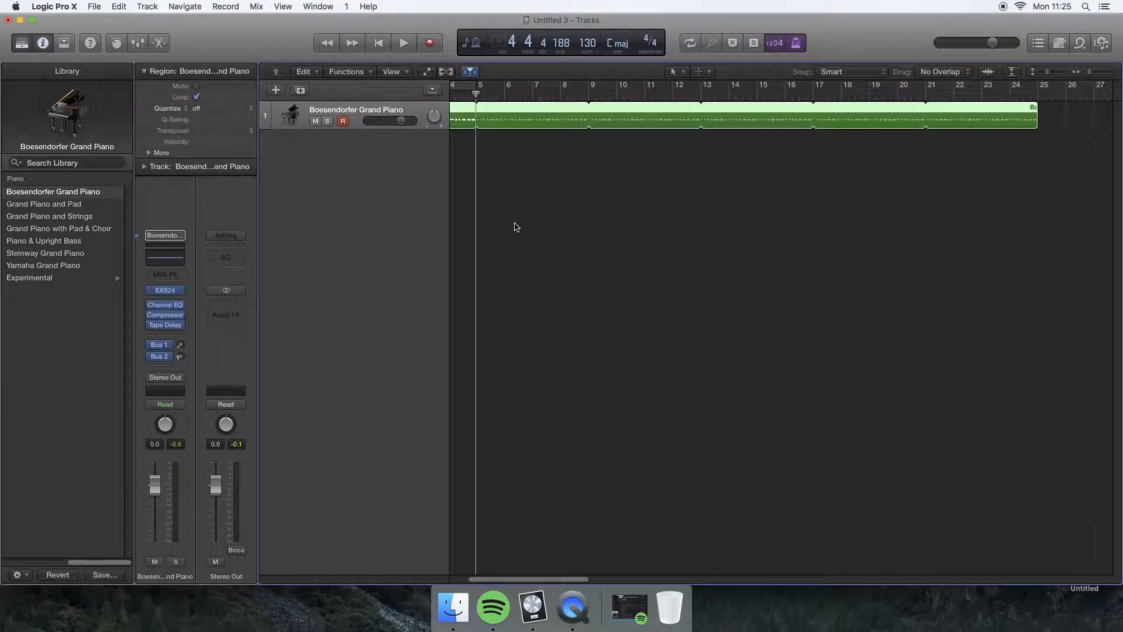
scroll(515, 227, left, 5)
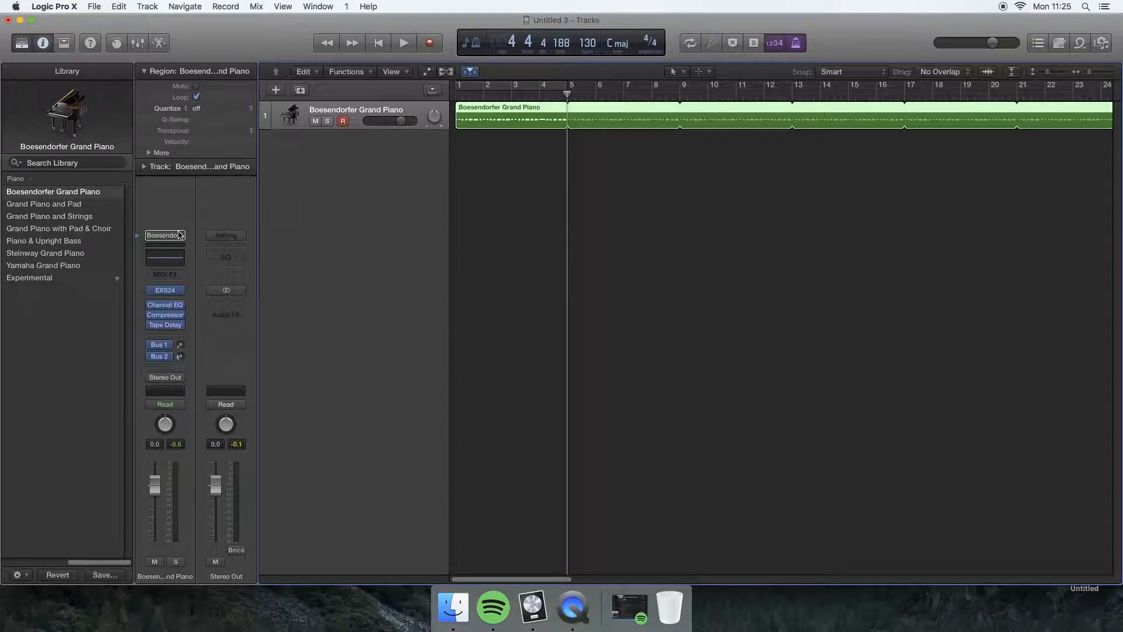
Add a second software instrument track and load the Big Room GB patch from the Drum Machine GB electronic drum kits.
click(273, 92)
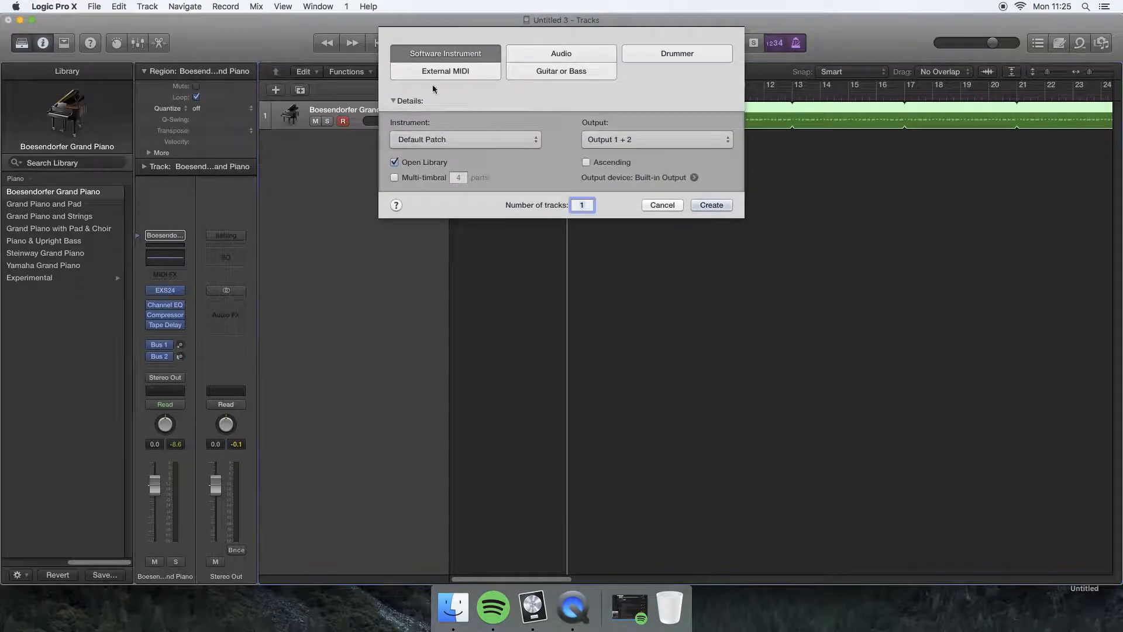
click(700, 203)
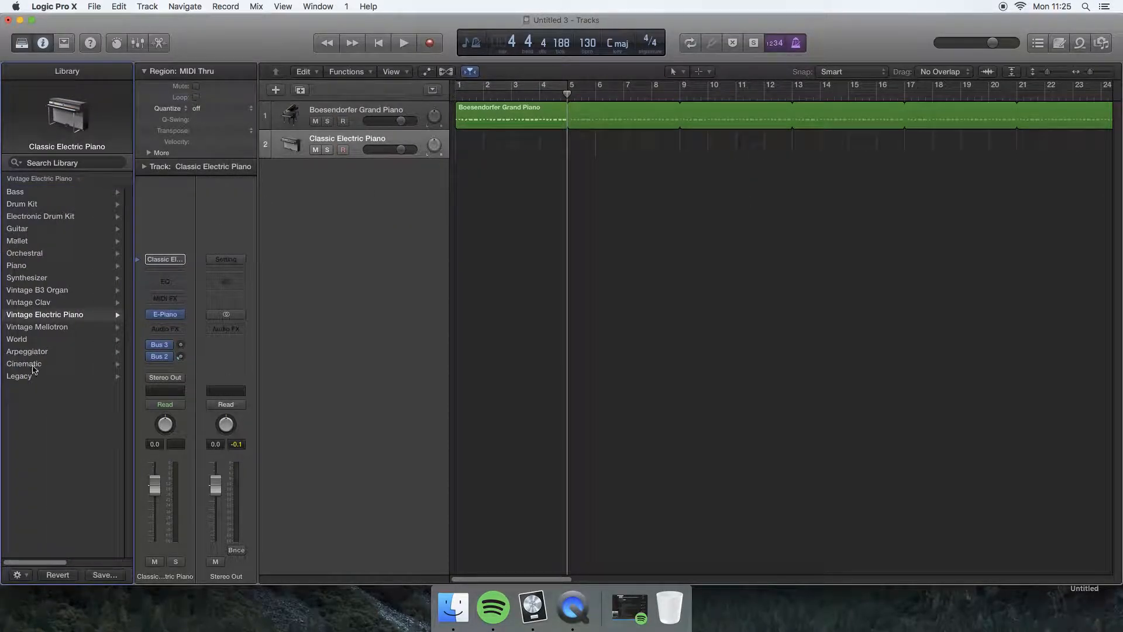
click(21, 205)
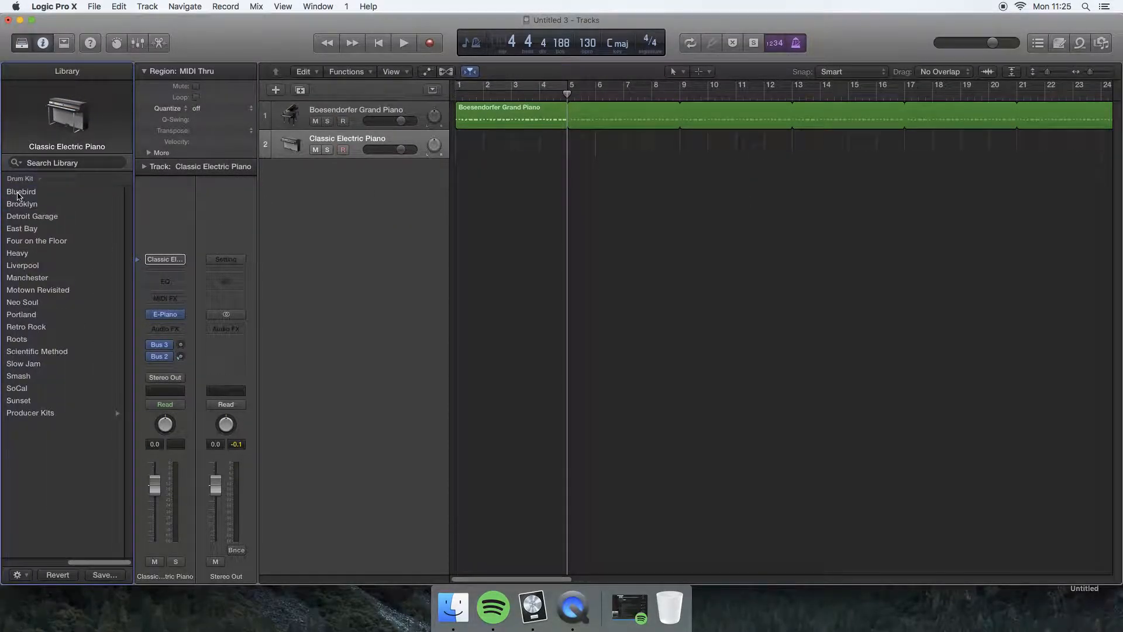
scroll(18, 234, left, 5)
click(20, 216)
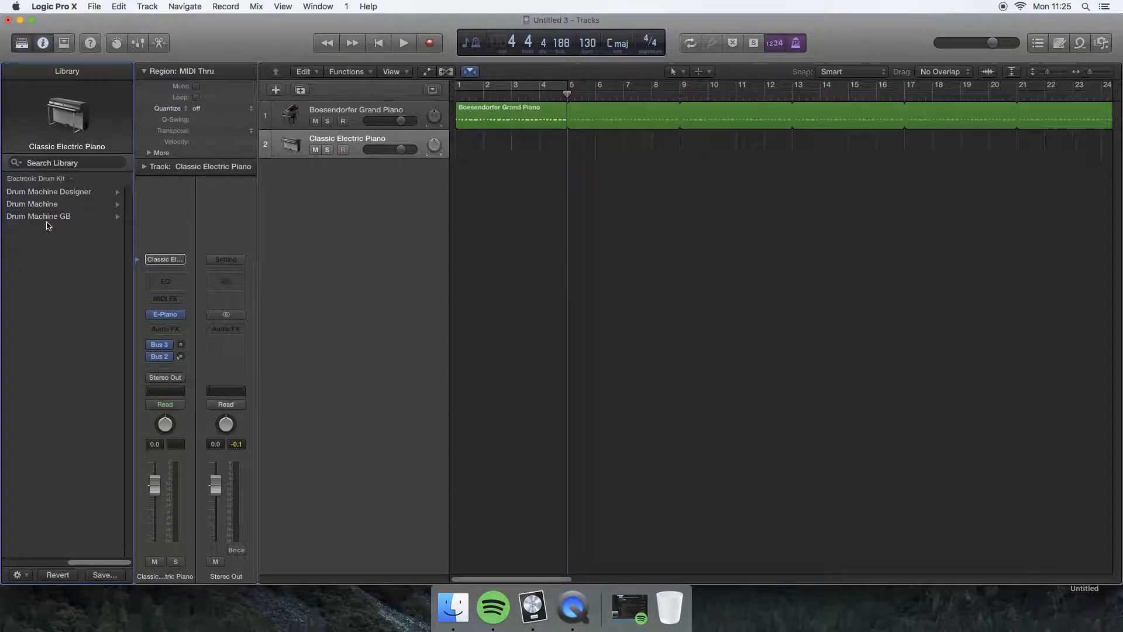
click(48, 218)
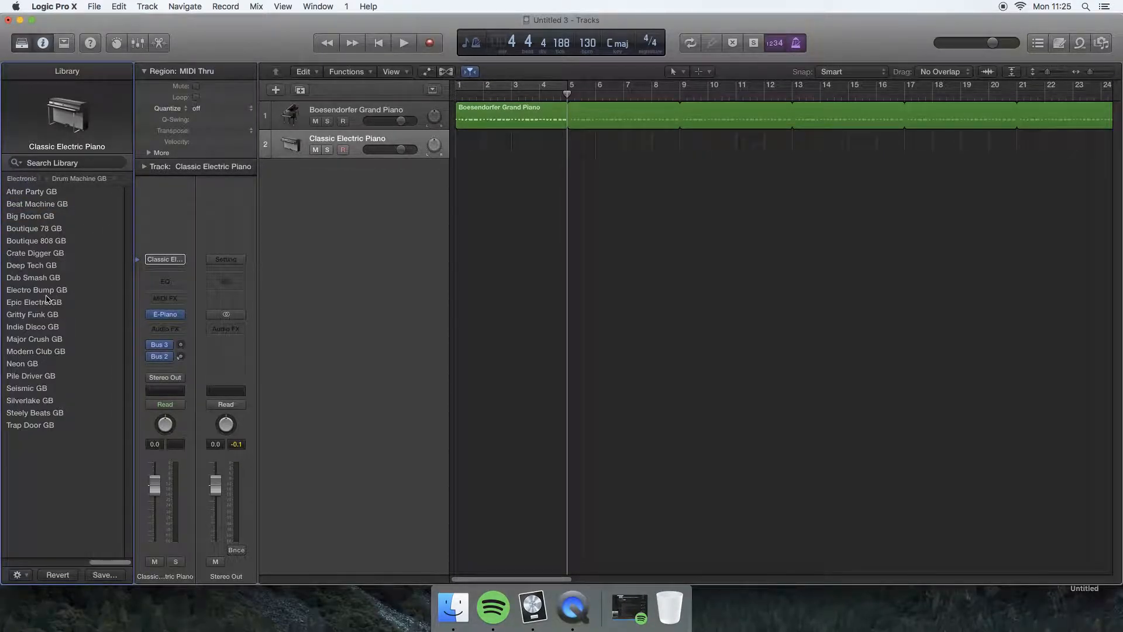
click(27, 217)
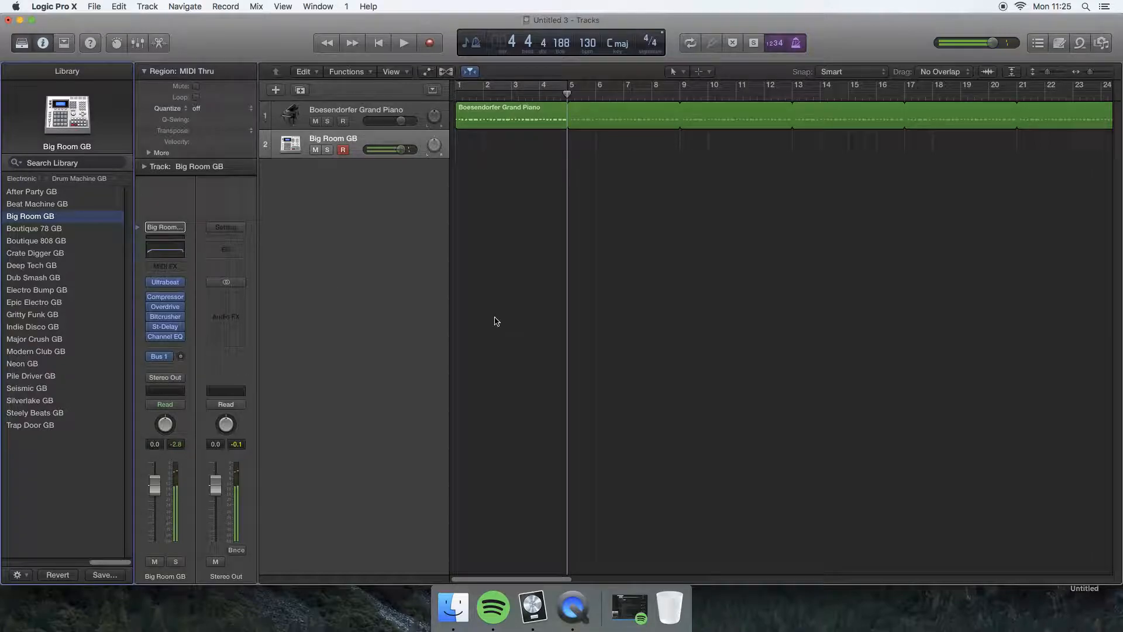
Record a four-bar drum part on the Big Room GB track from bar 5 and loop the region up to bar 25.
mouse_move(567, 94)
mouse_down()
mouse_move(592, 94)
mouse_move(568, 94)
mouse_up()
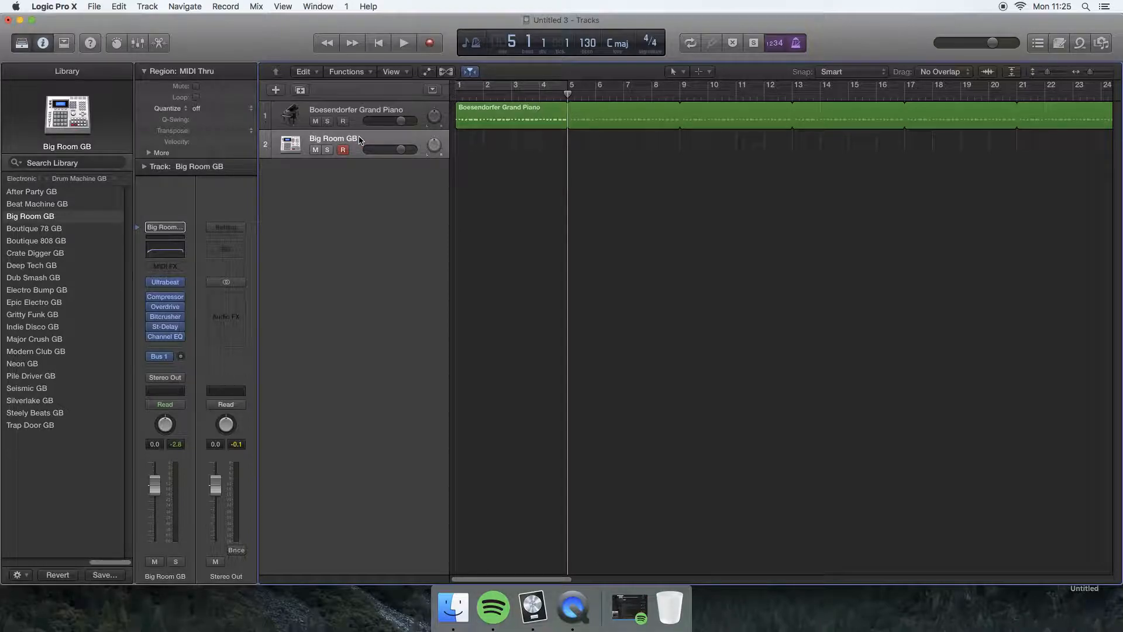
key(r)
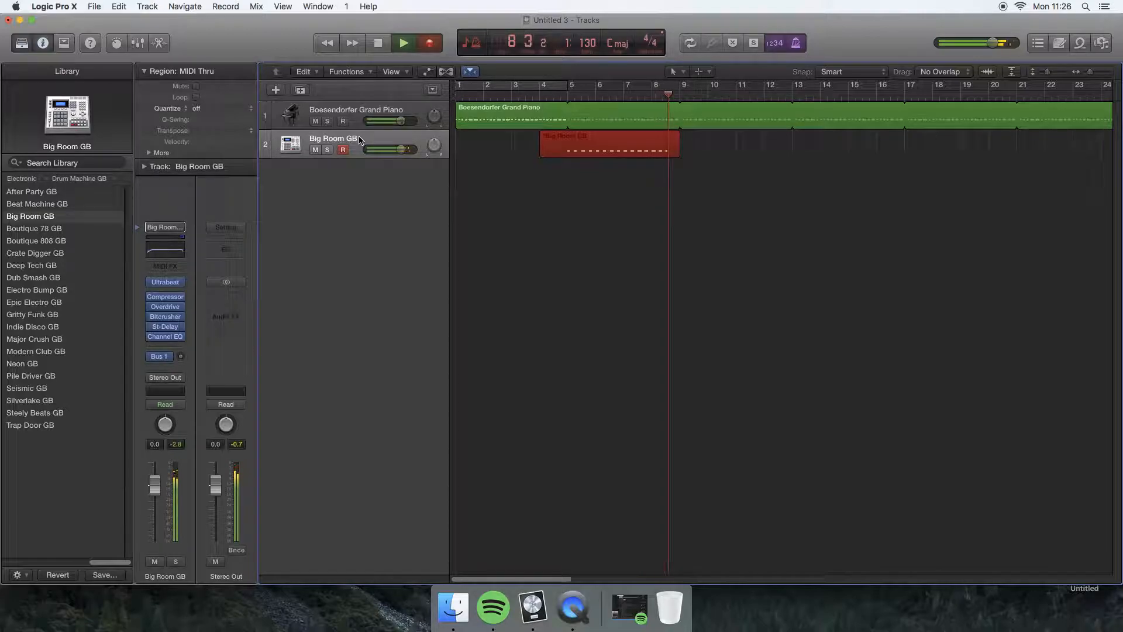
key(space)
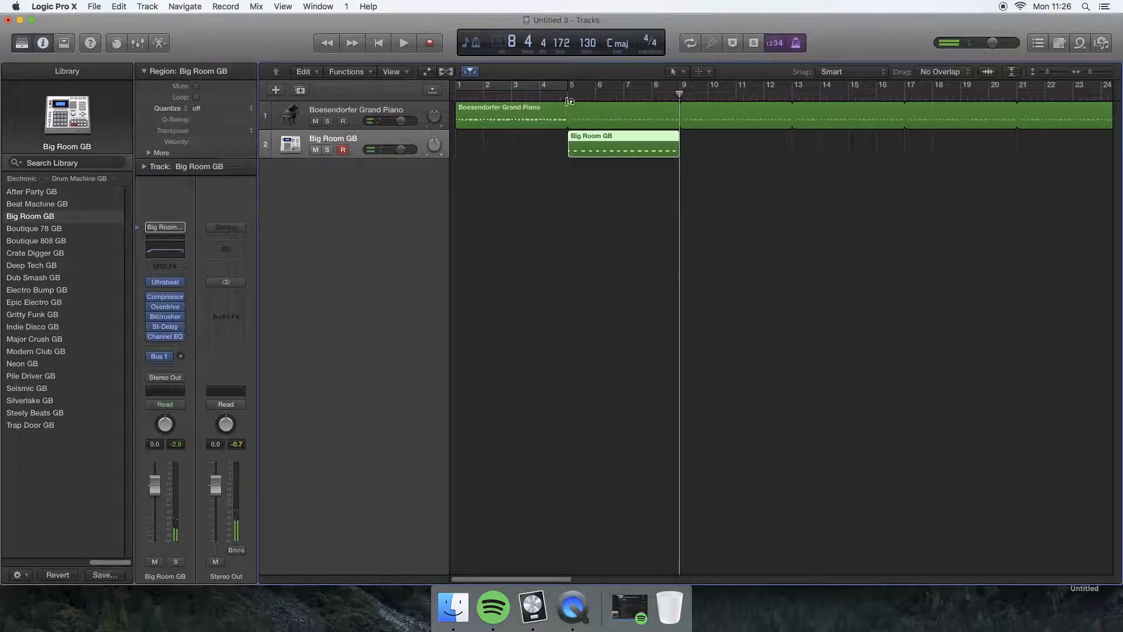
drag(680, 93, 638, 94)
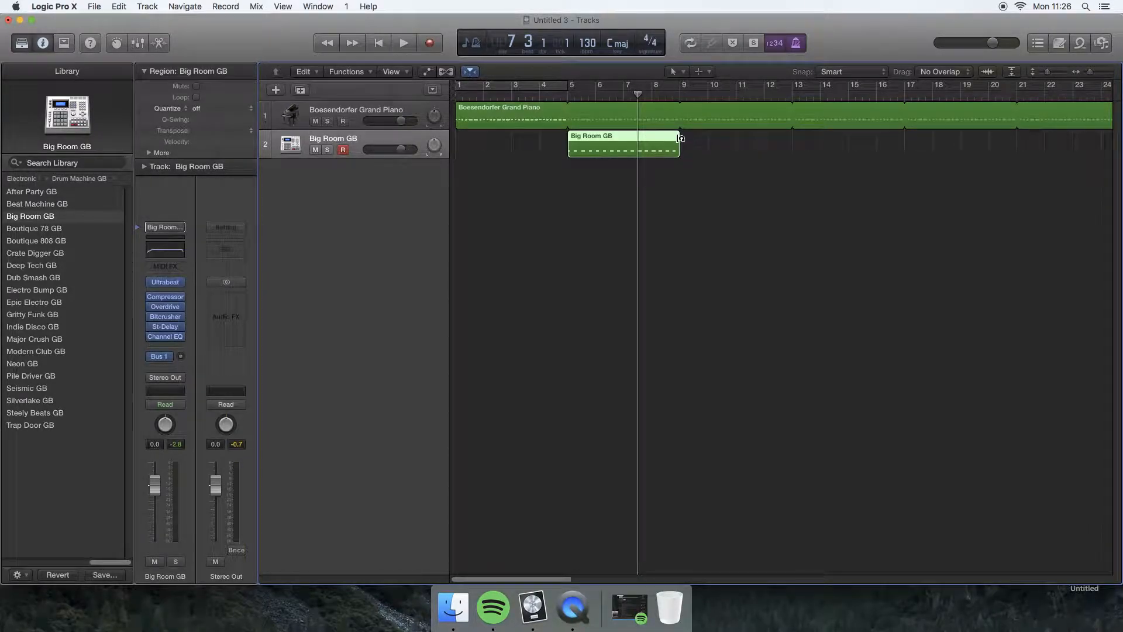
drag(682, 134, 1070, 139)
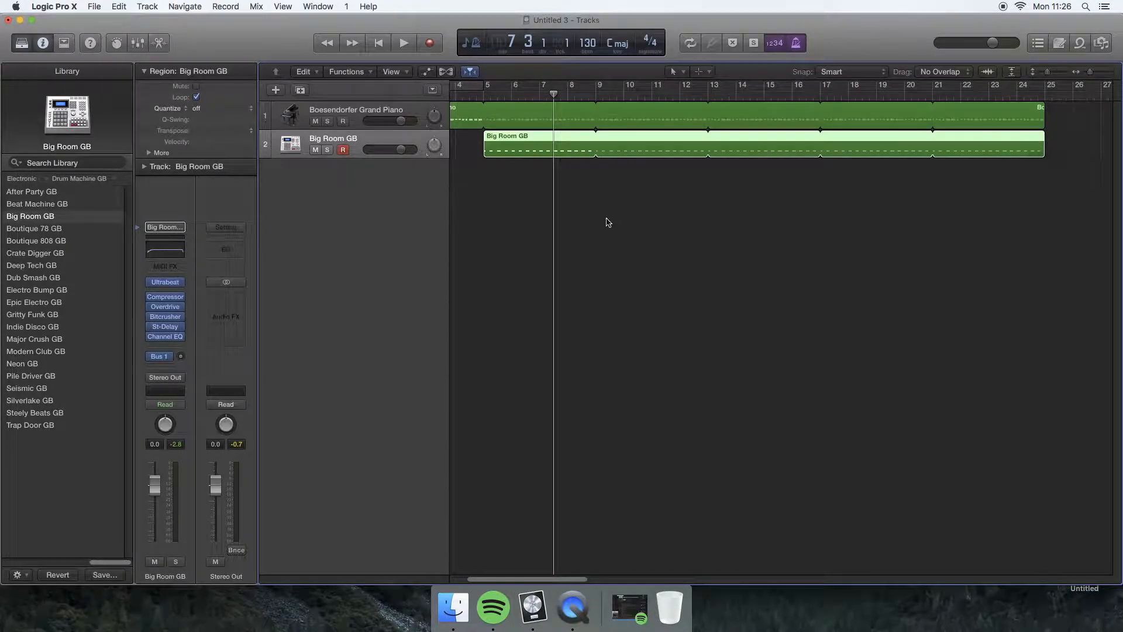
scroll(607, 223, left, 3)
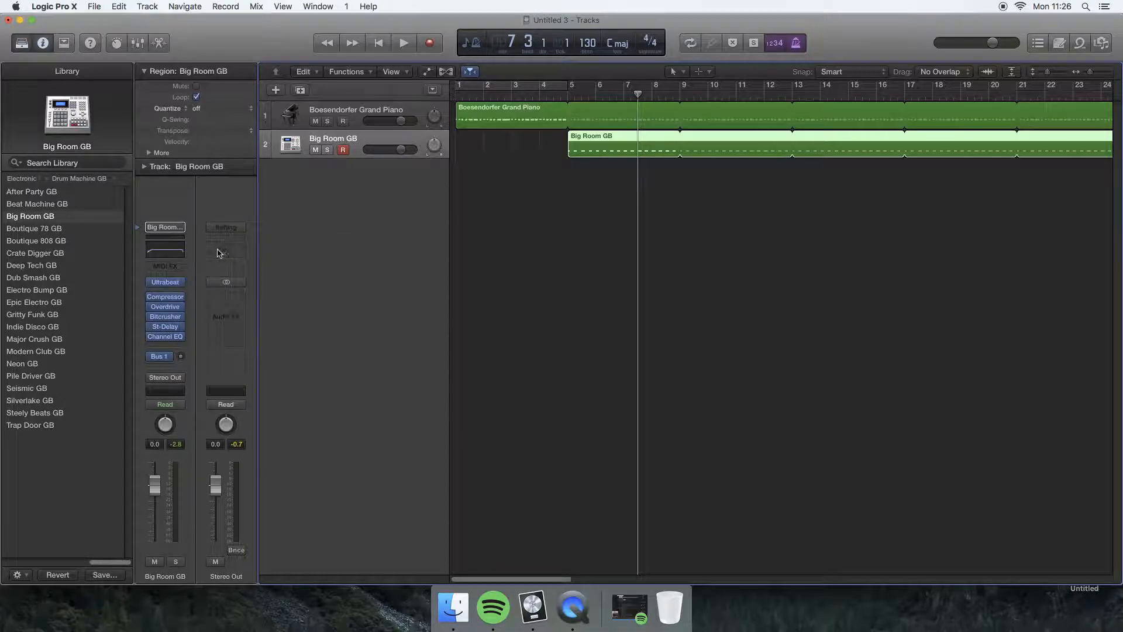
Add a third software instrument track and load the Heavy Synth Bass patch from the Synthesizer Bass category.
click(274, 91)
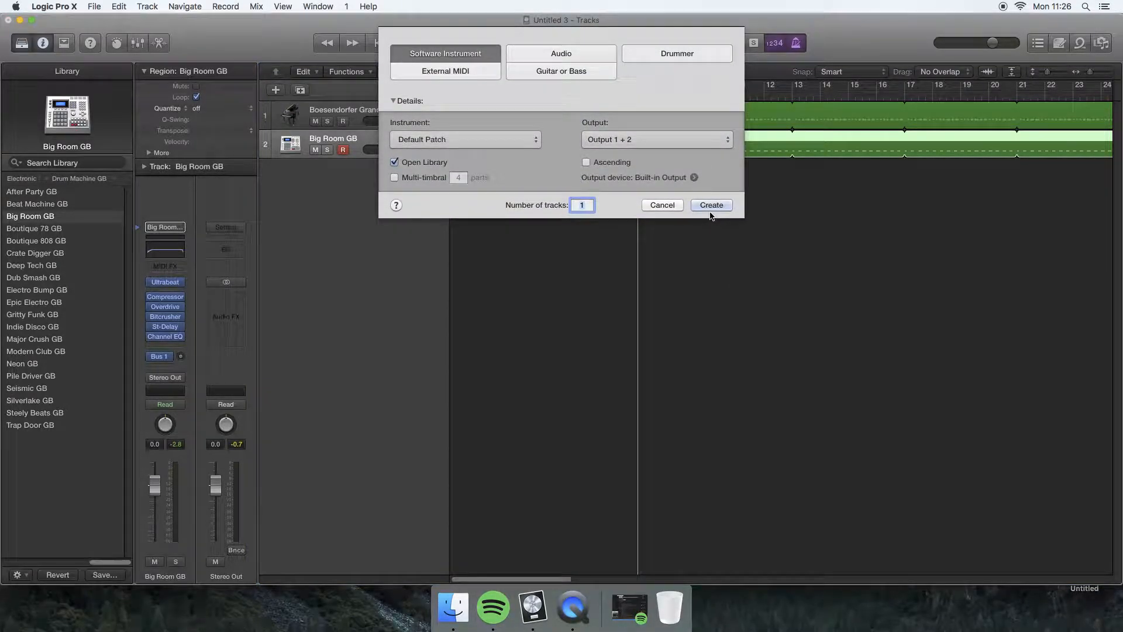
click(711, 206)
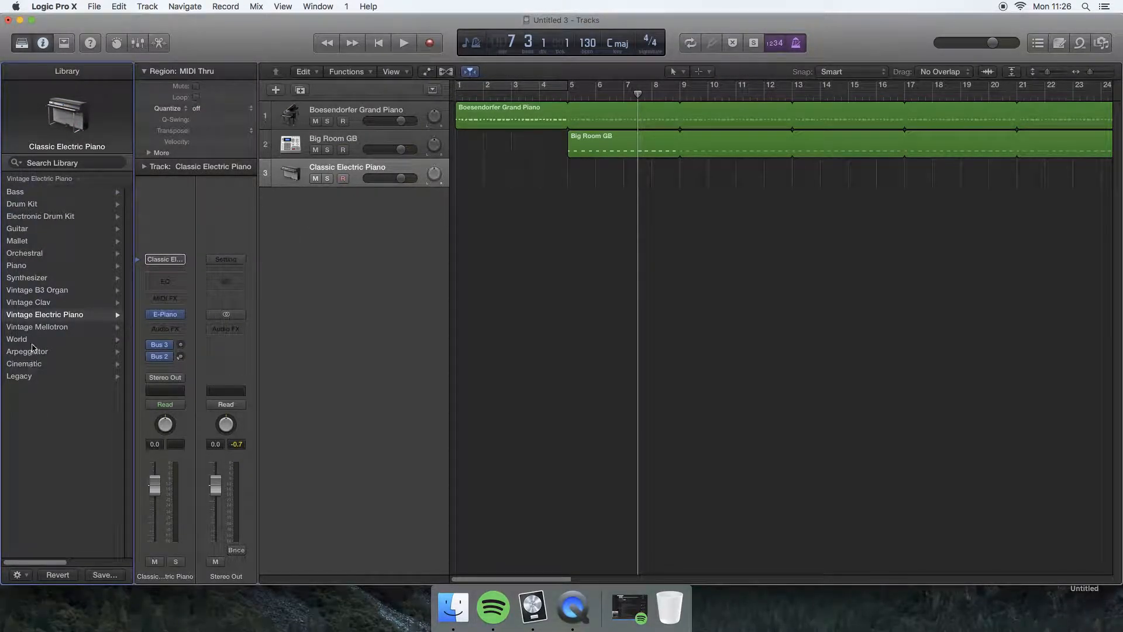
click(30, 279)
click(35, 206)
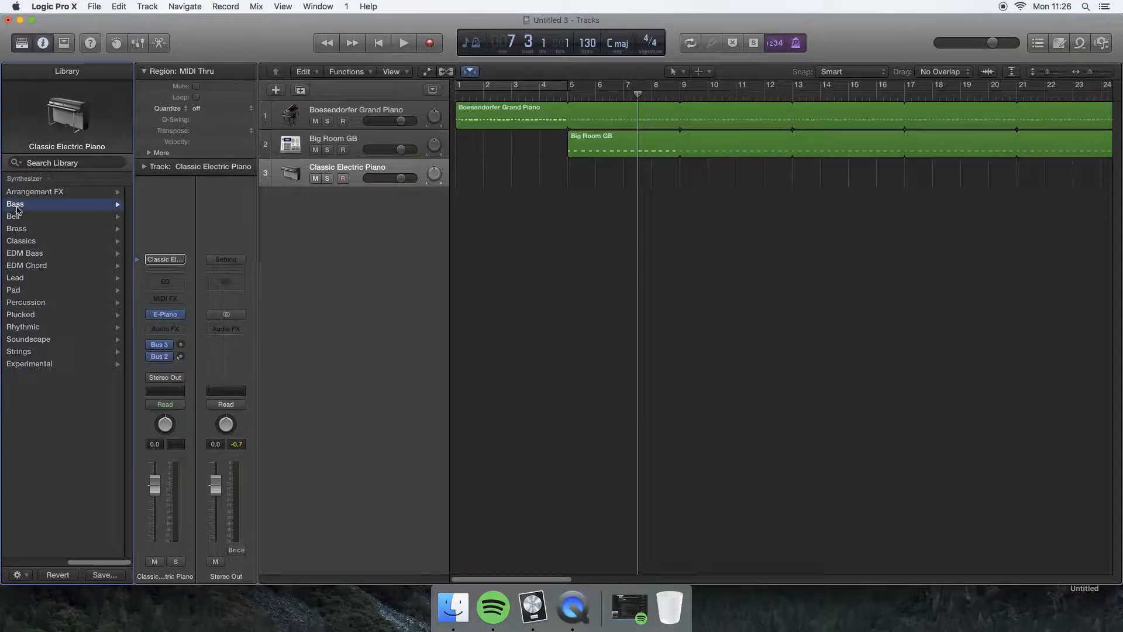
scroll(52, 236, down, 5)
scroll(52, 237, down, 3)
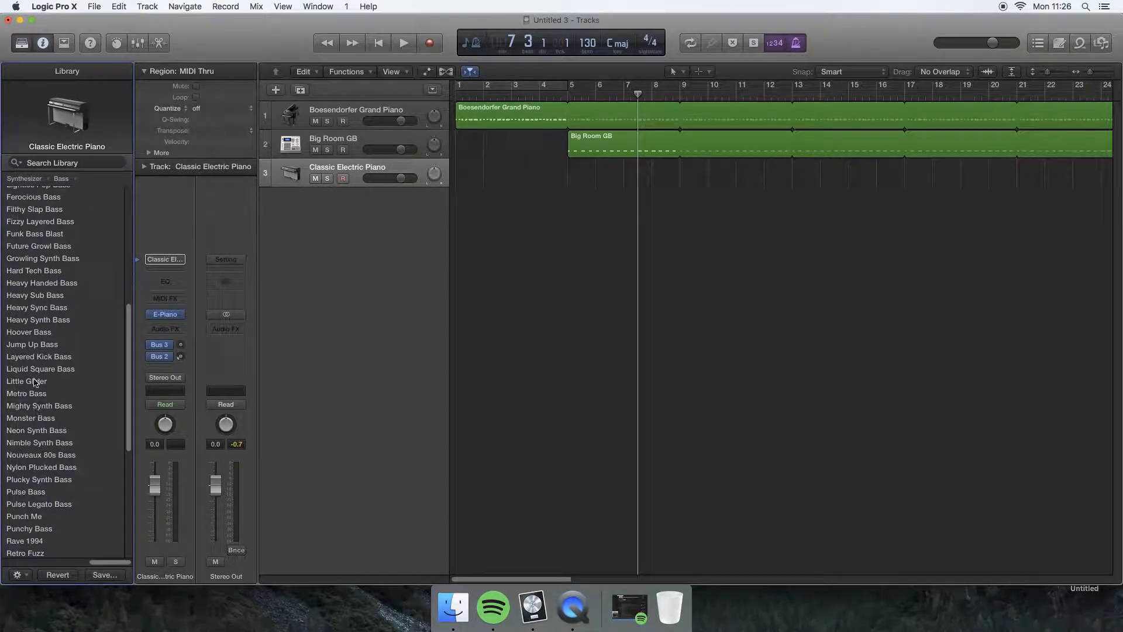
scroll(31, 357, up, 1)
click(36, 325)
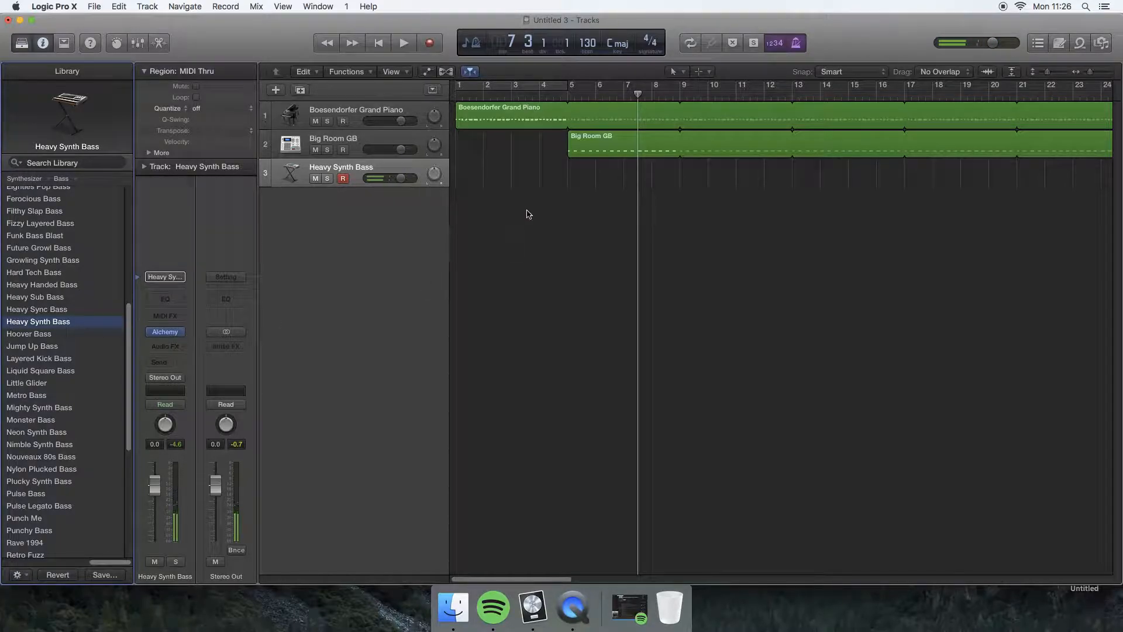
Record a four-bar bass part on the Heavy Synth Bass track starting at bar 9.
drag(638, 94, 678, 91)
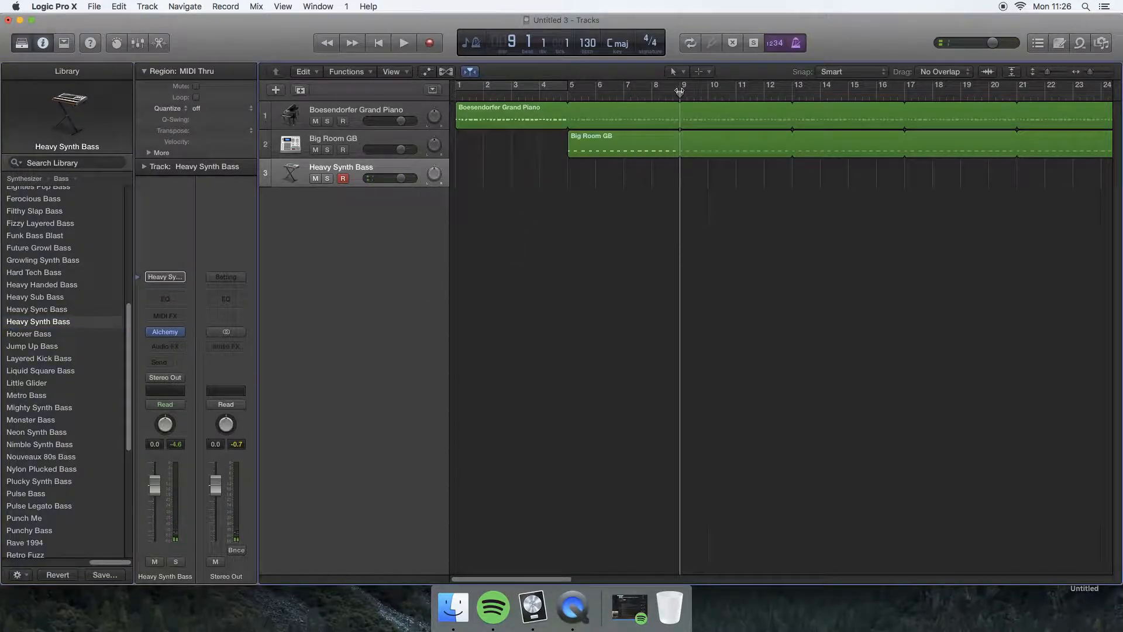
key(space)
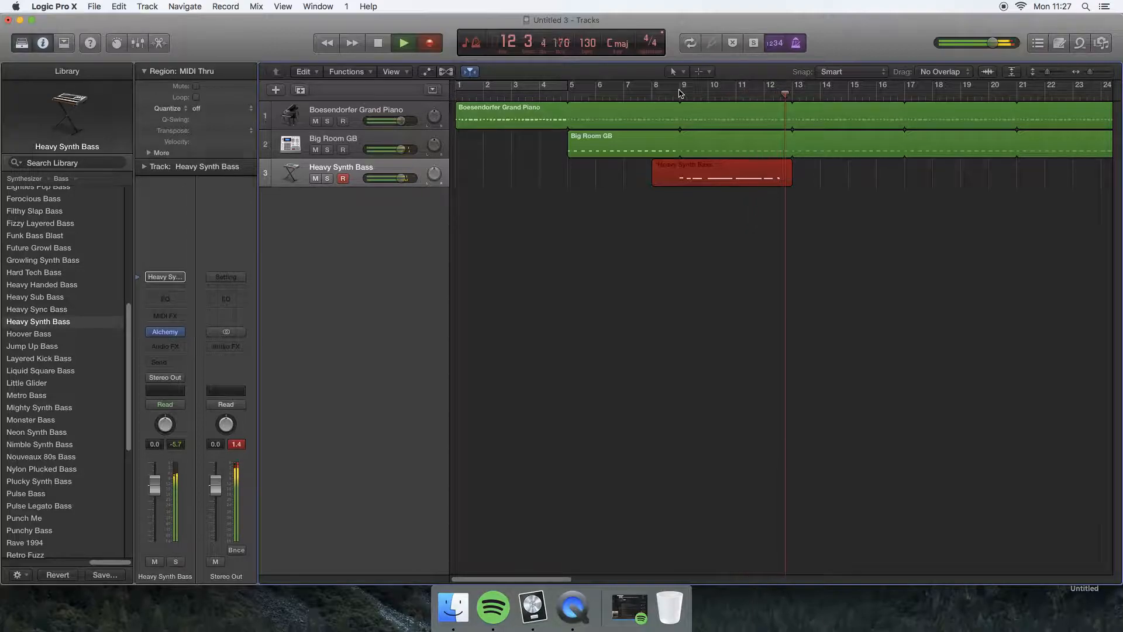
key(space)
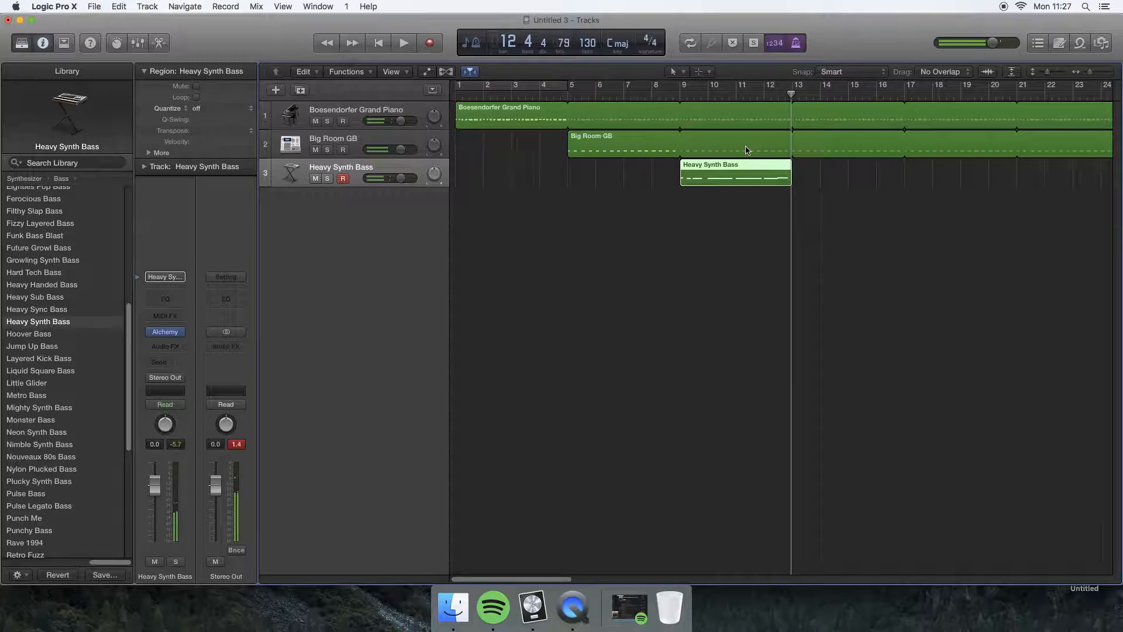
Loop the Heavy Synth Bass region up to bar 25.
drag(790, 167, 1019, 174)
scroll(564, 230, left, 4)
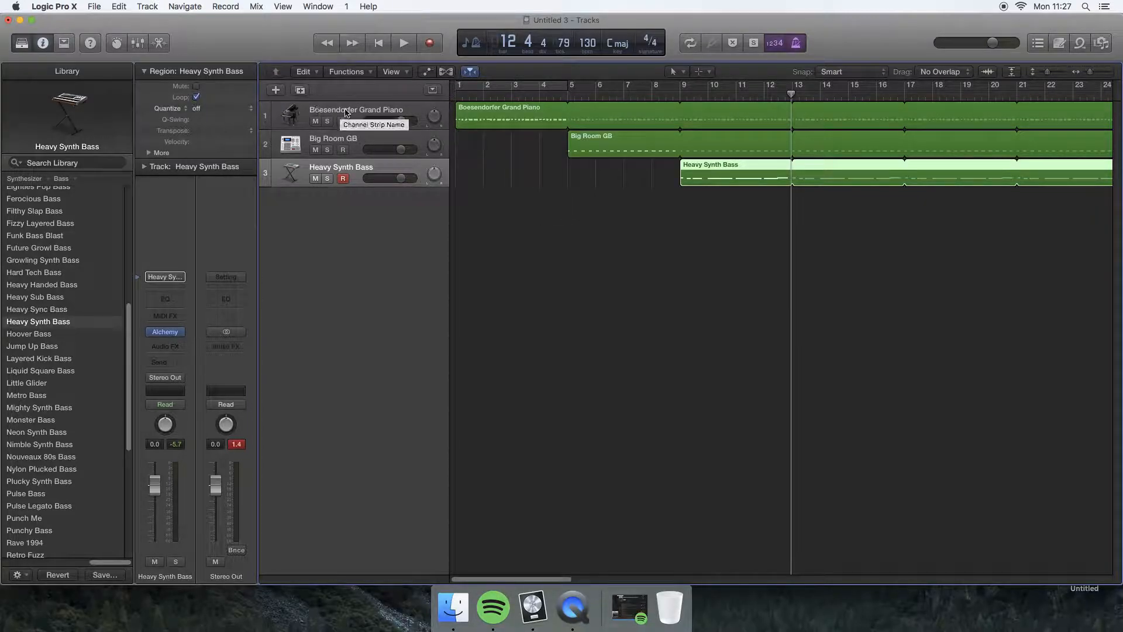
Add a fourth software instrument track and load the Event Horizon patch from the Synthesizer Soundscape category.
click(275, 89)
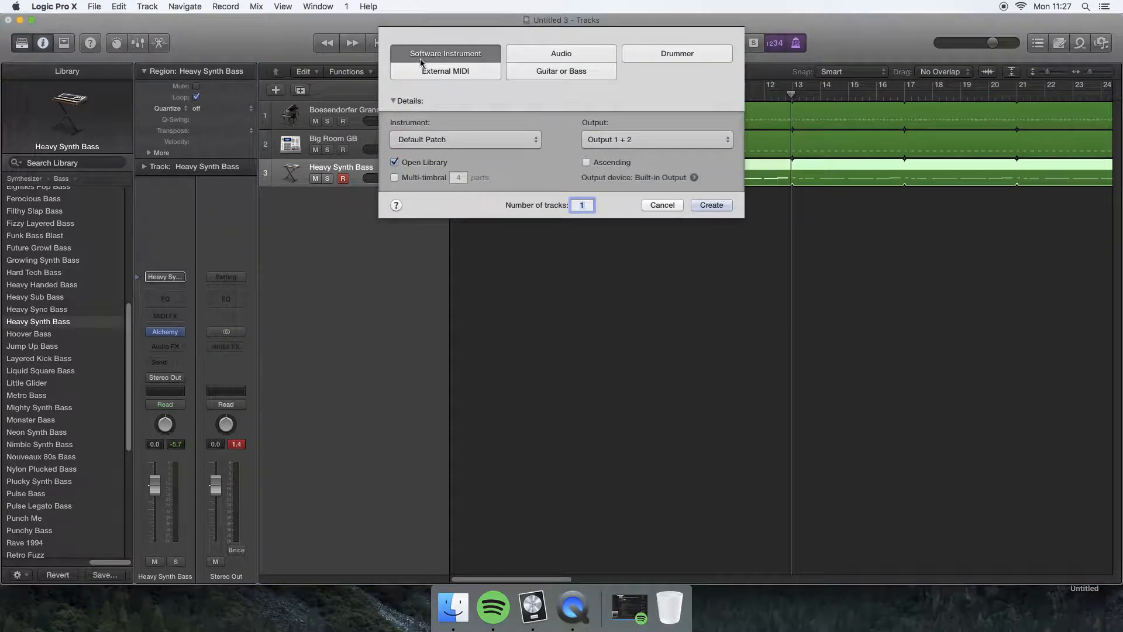
click(711, 205)
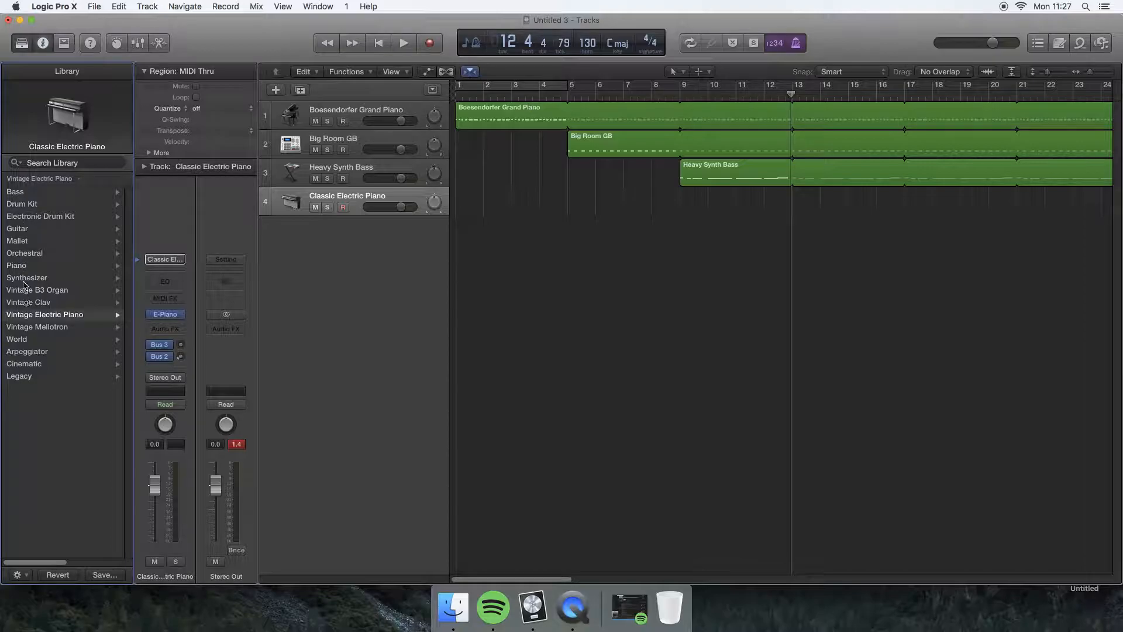
click(25, 278)
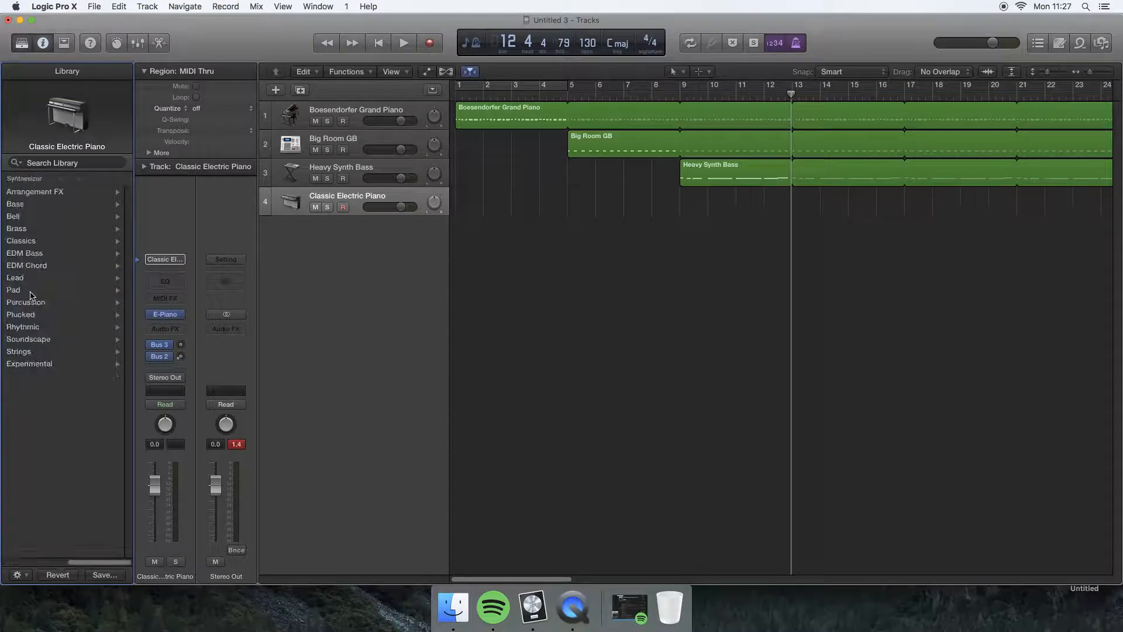
click(35, 339)
scroll(57, 332, down, 1)
scroll(44, 325, down, 5)
click(44, 362)
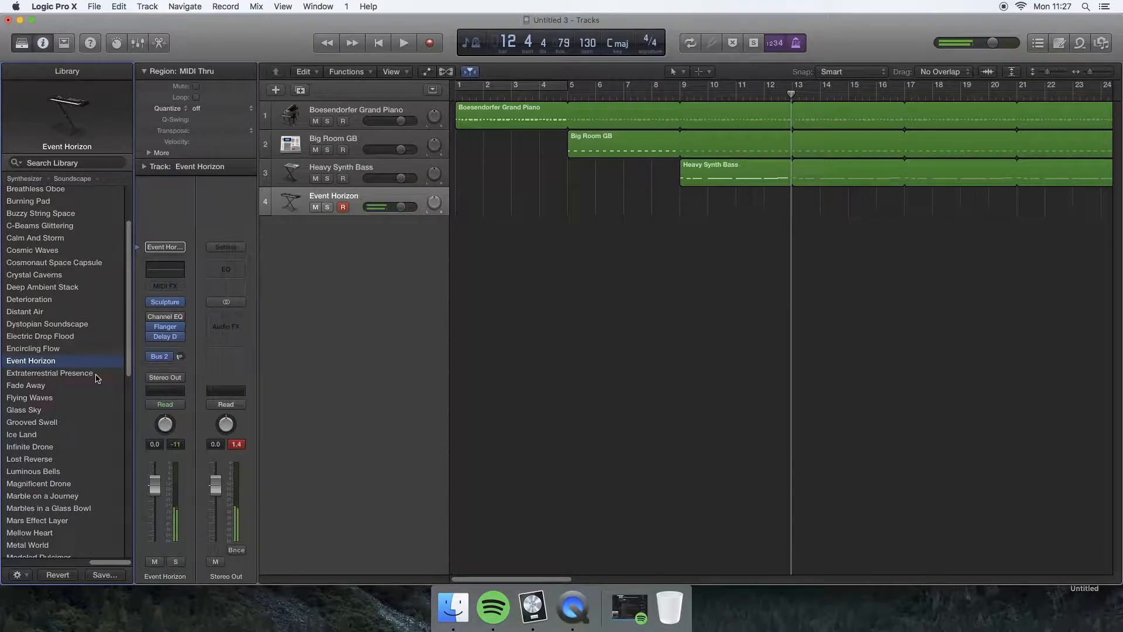
Record a four-bar part on the Event Horizon track from bar 13 and loop the region up to bar 25.
key(space)
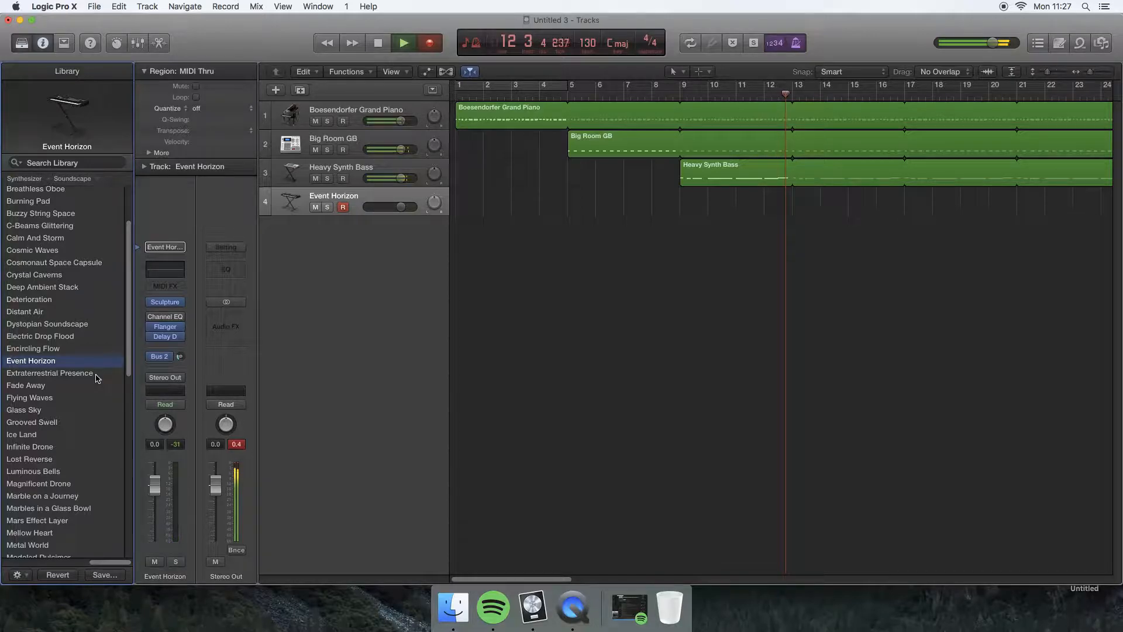
key(r)
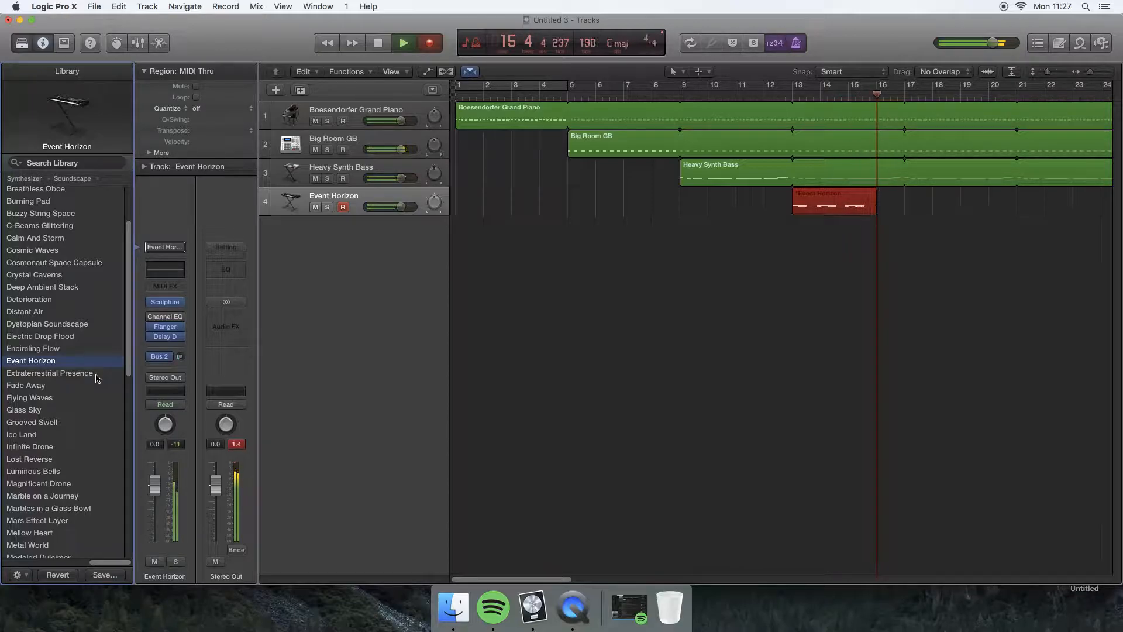
key(space)
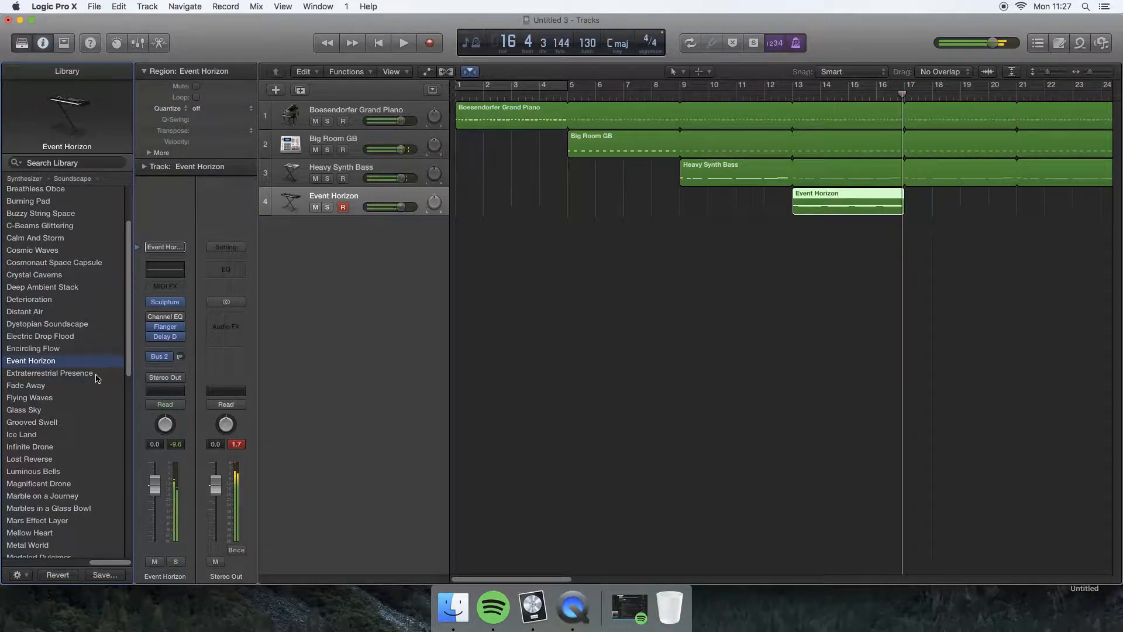
drag(905, 189, 1058, 199)
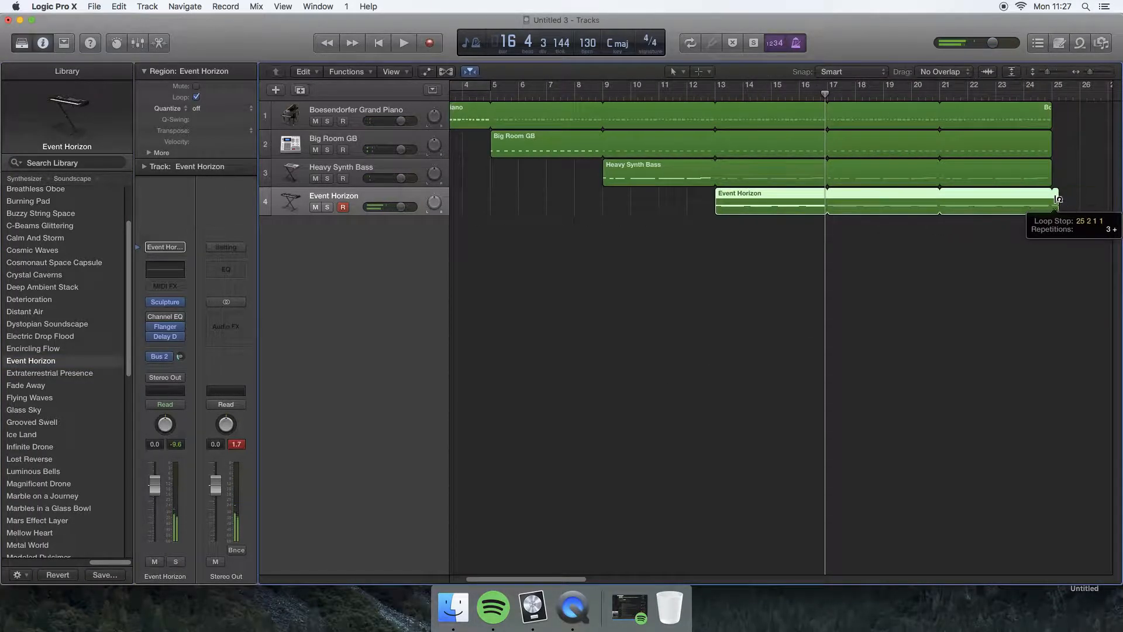
scroll(579, 249, left, 3)
Add a fifth software instrument track and load the Heavy Sub Bass patch from the Synthesizer Bass category, trying Heavy Sync Bass for comparison.
click(276, 89)
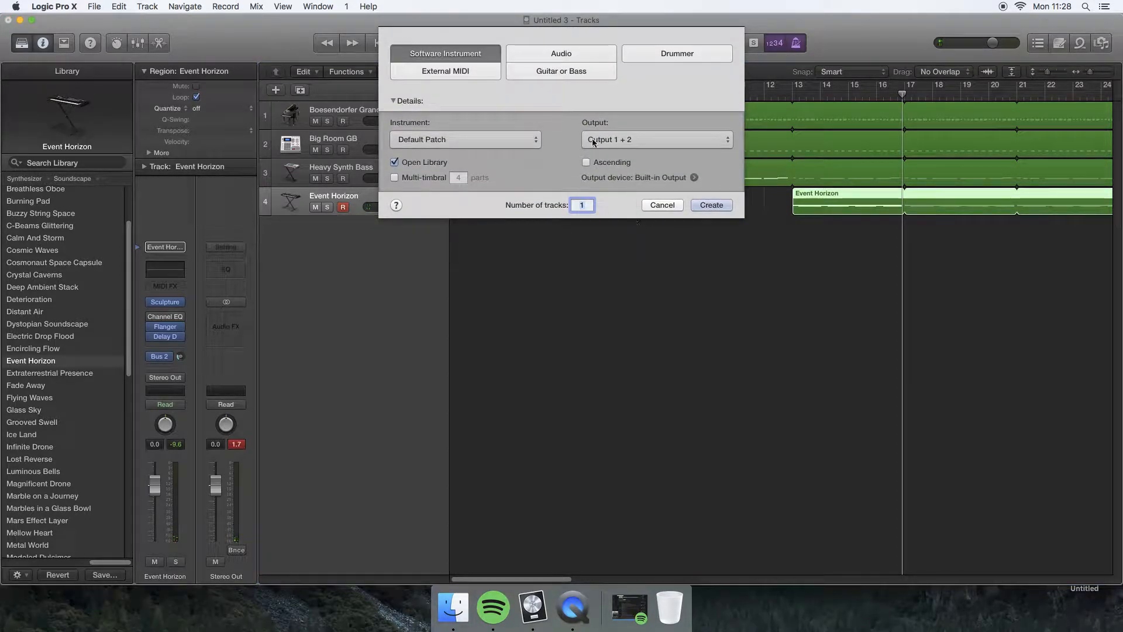
click(700, 205)
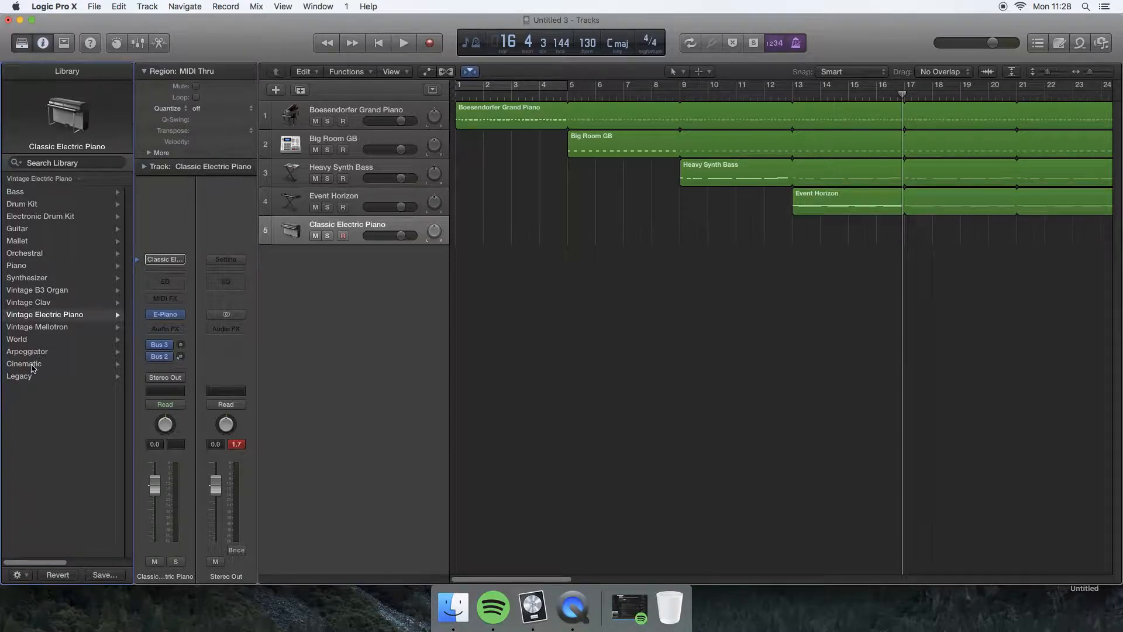
scroll(20, 325, right, 5)
scroll(20, 325, left, 5)
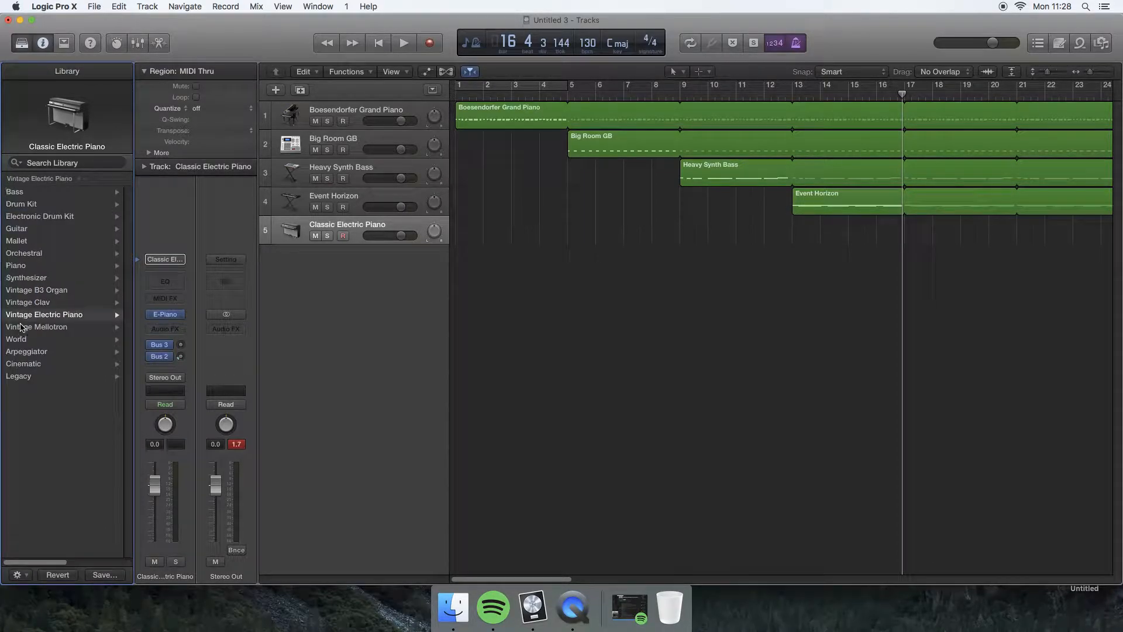
click(25, 278)
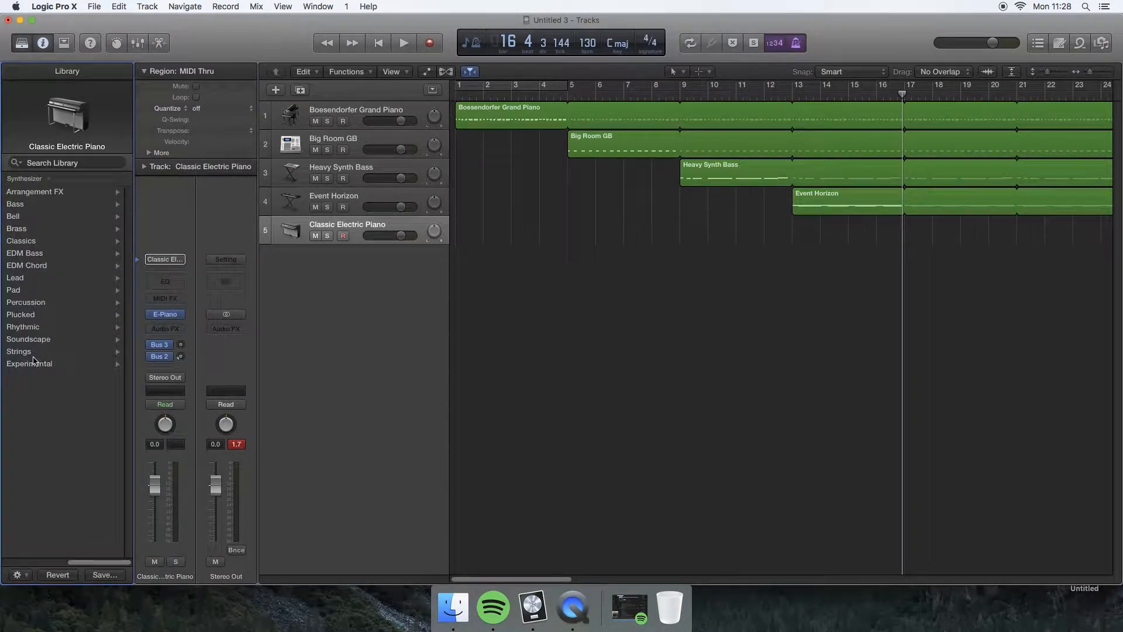
click(17, 204)
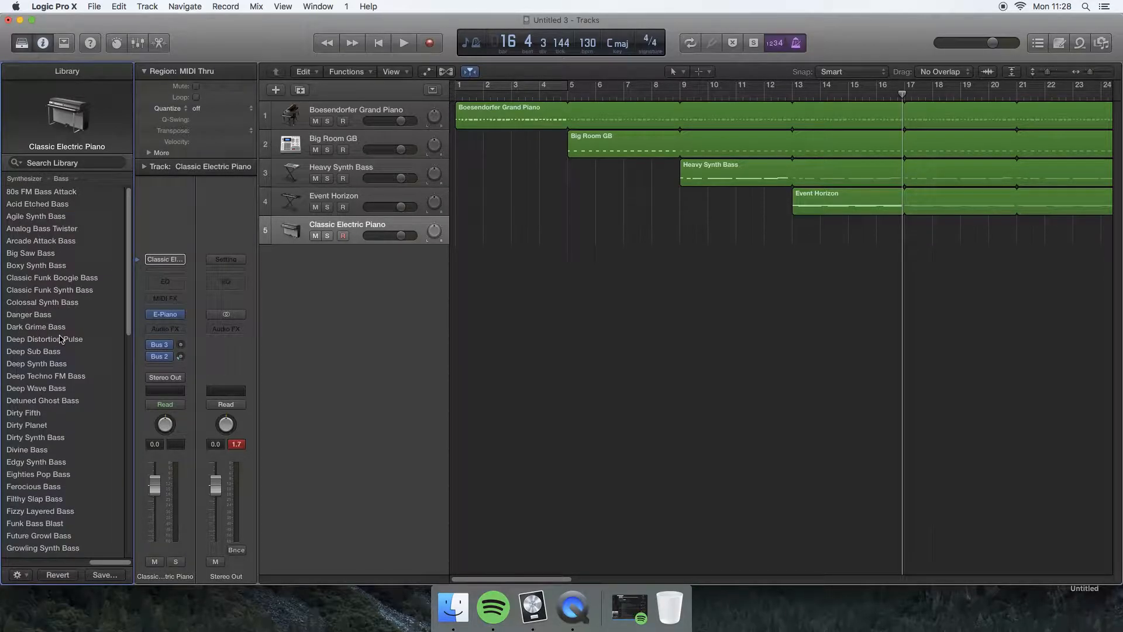
scroll(44, 451, down, 5)
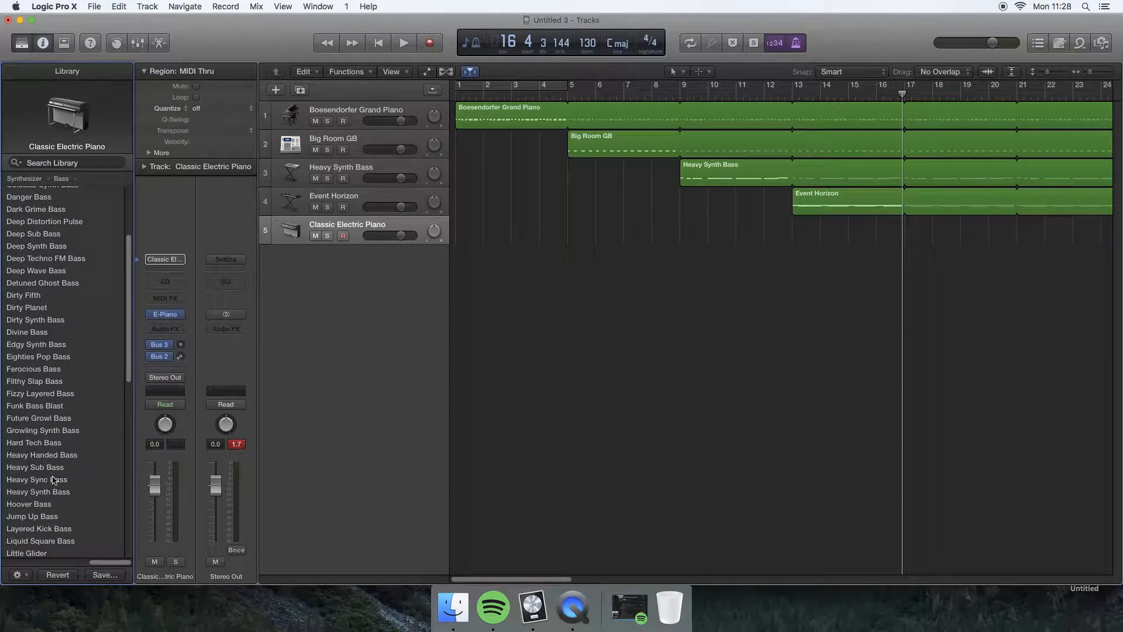
click(51, 468)
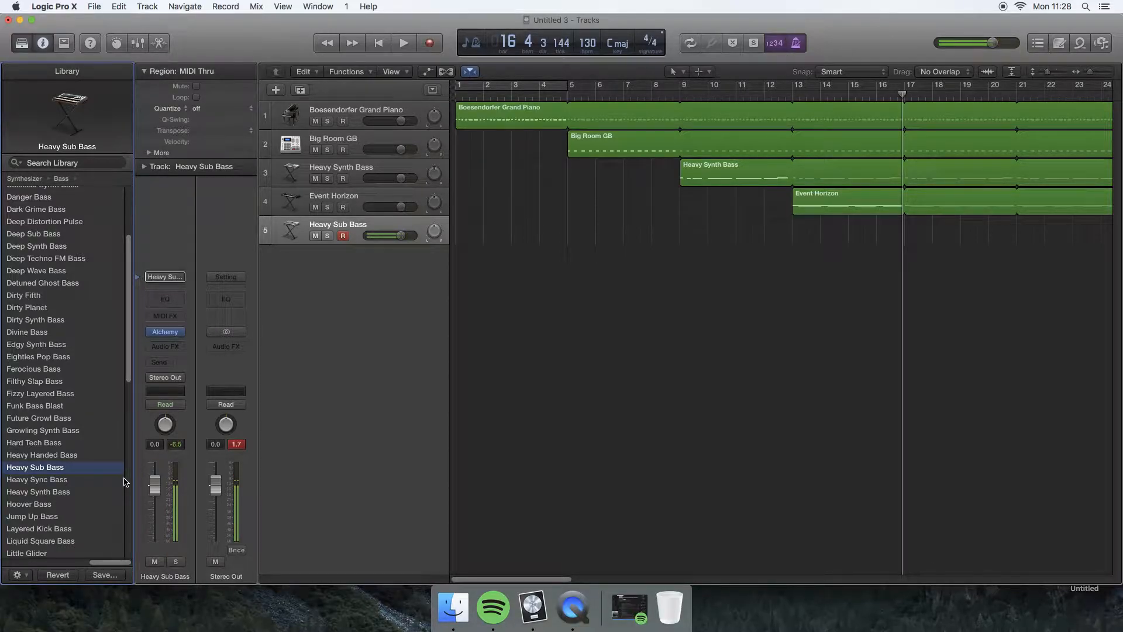
click(64, 483)
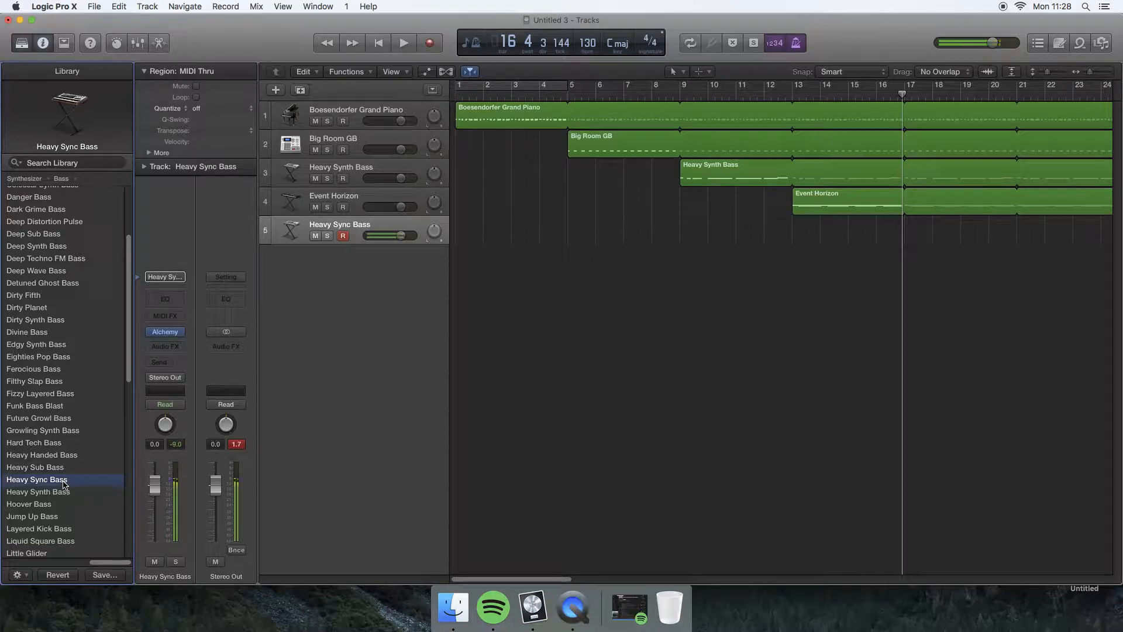
click(65, 469)
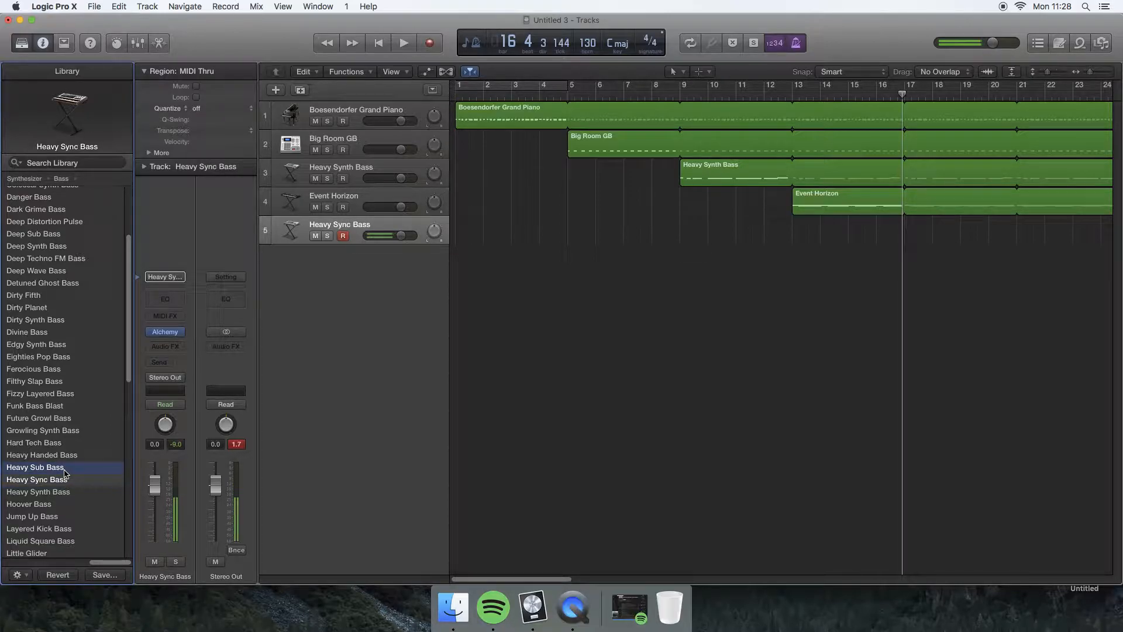
Record a four-bar part on the Heavy Sub Bass track from bar 17 and loop the region up to bar 25.
key(space)
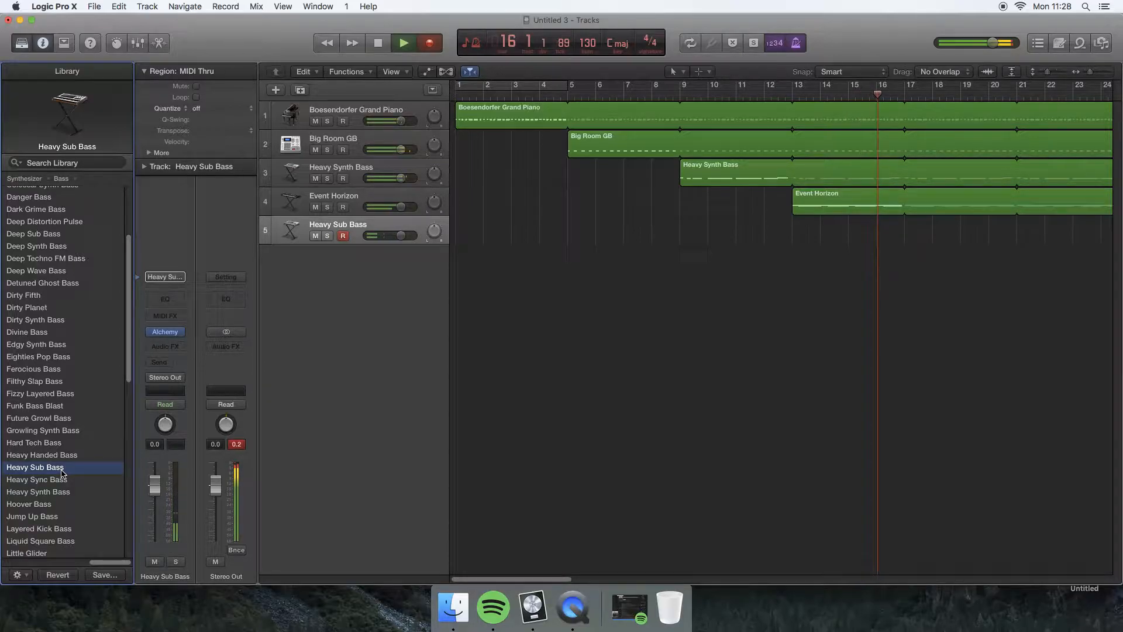
key(r)
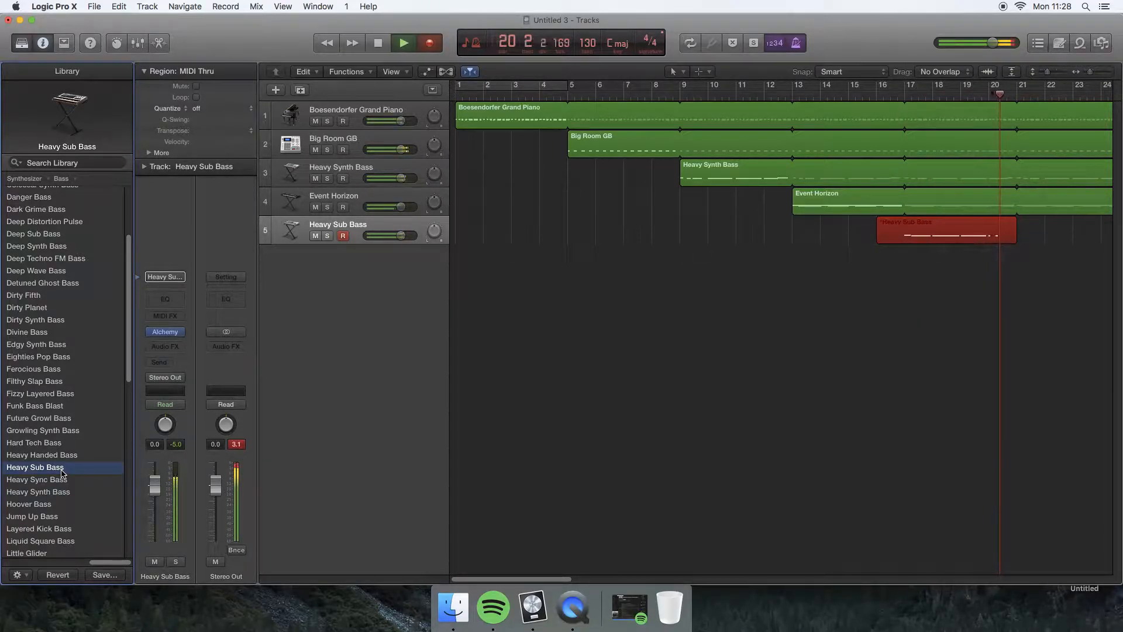
key(space)
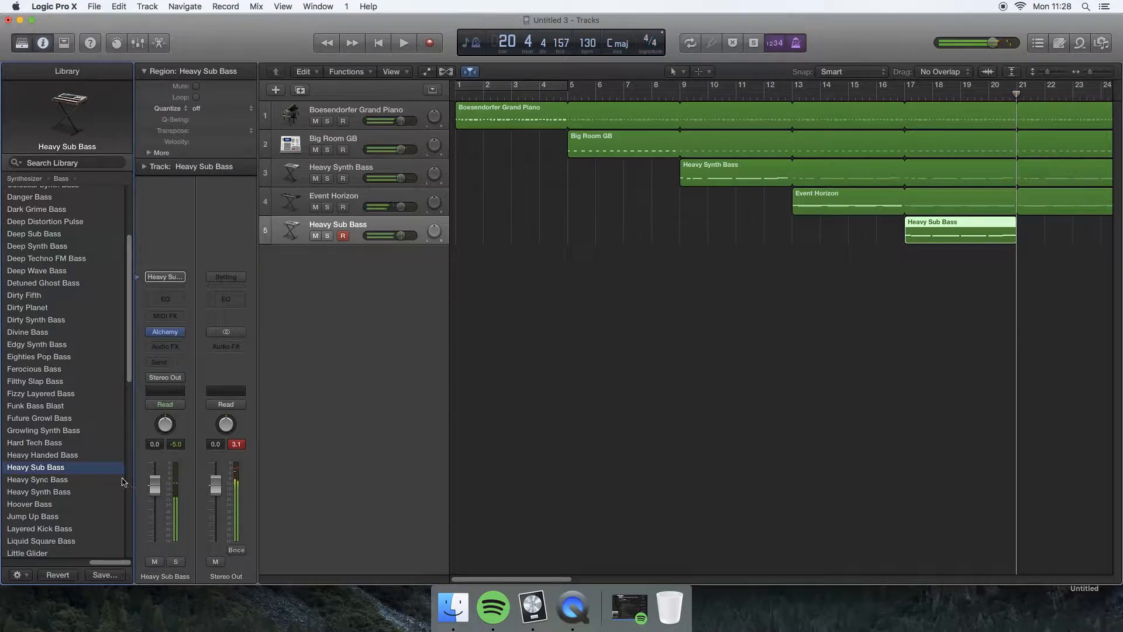
drag(1016, 219, 1064, 220)
Add a sixth software instrument track and load the Short Circuit patch from the Synthesizer Lead category.
click(276, 89)
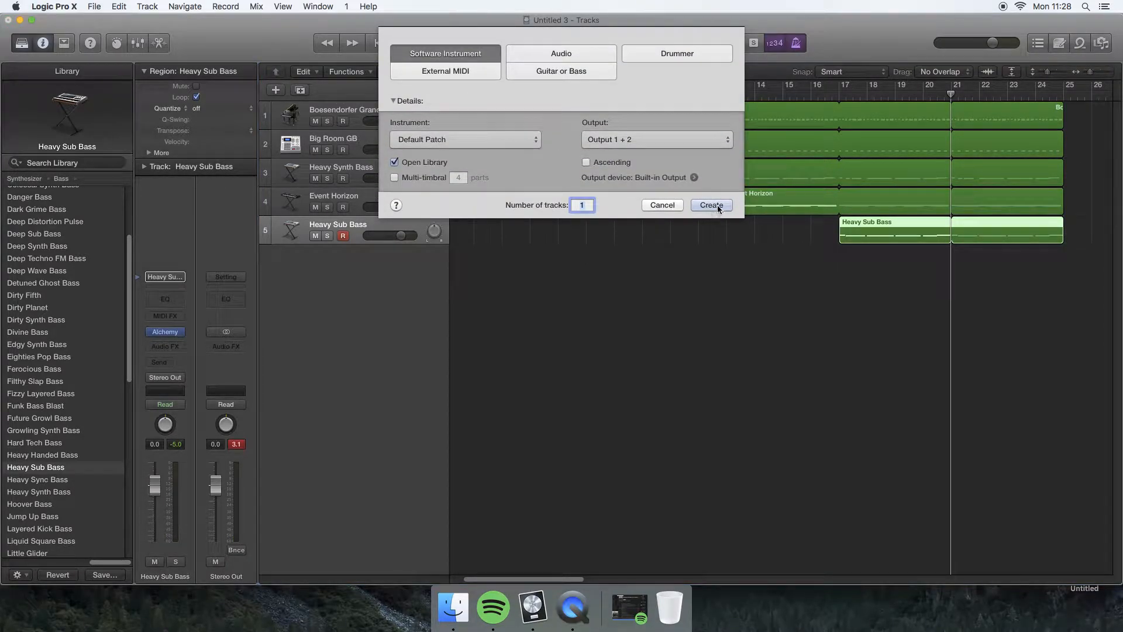
click(711, 205)
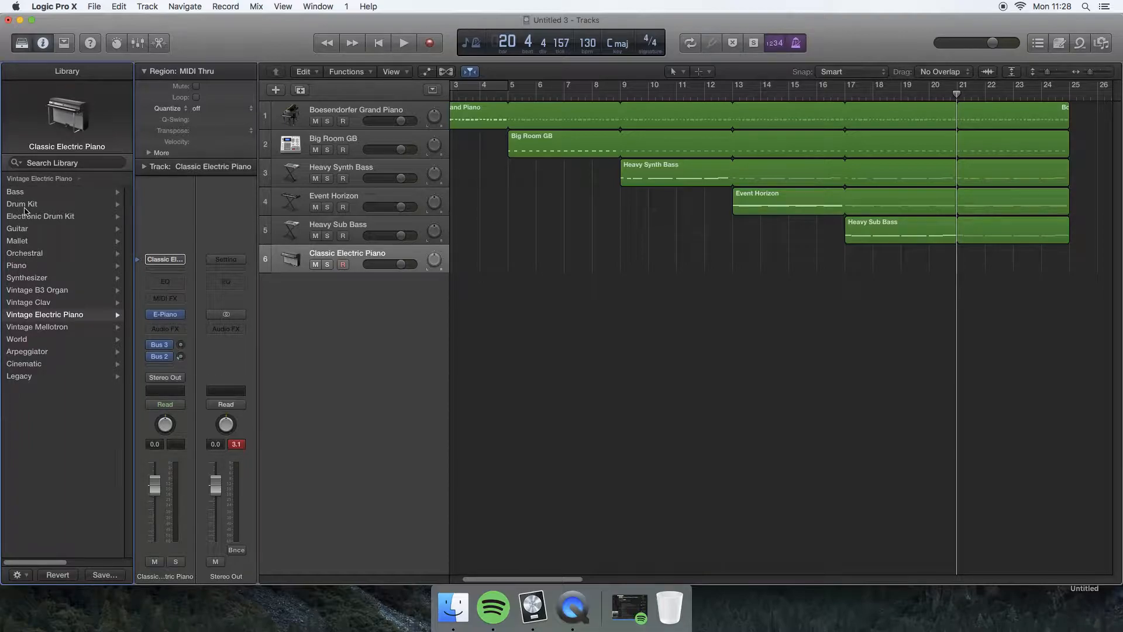
click(30, 278)
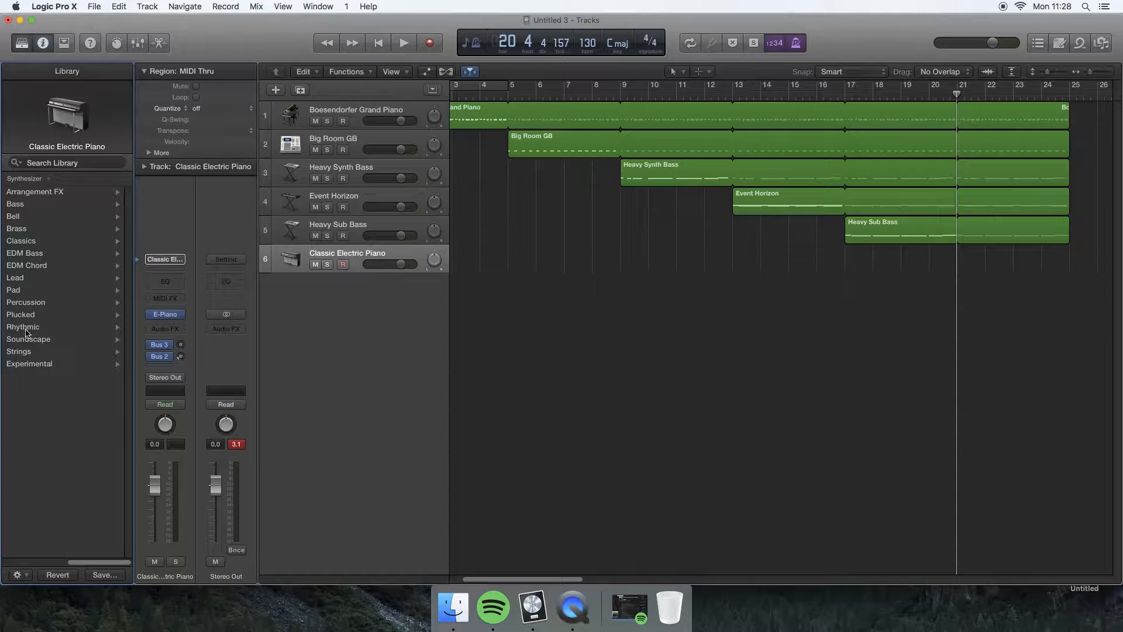
click(17, 279)
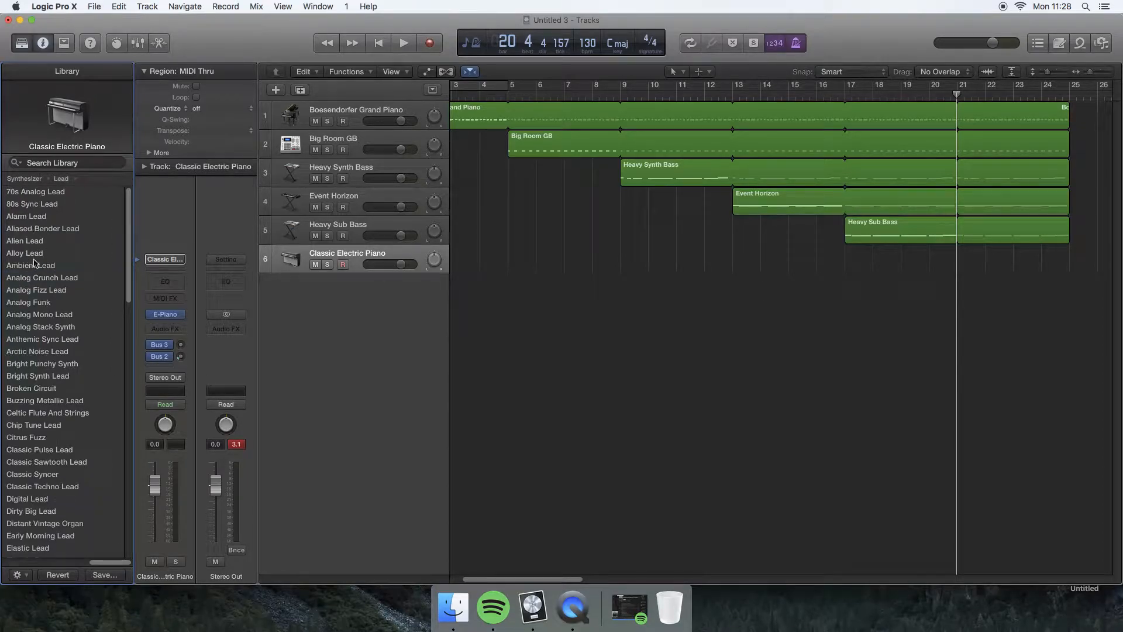
scroll(40, 434, down, 20)
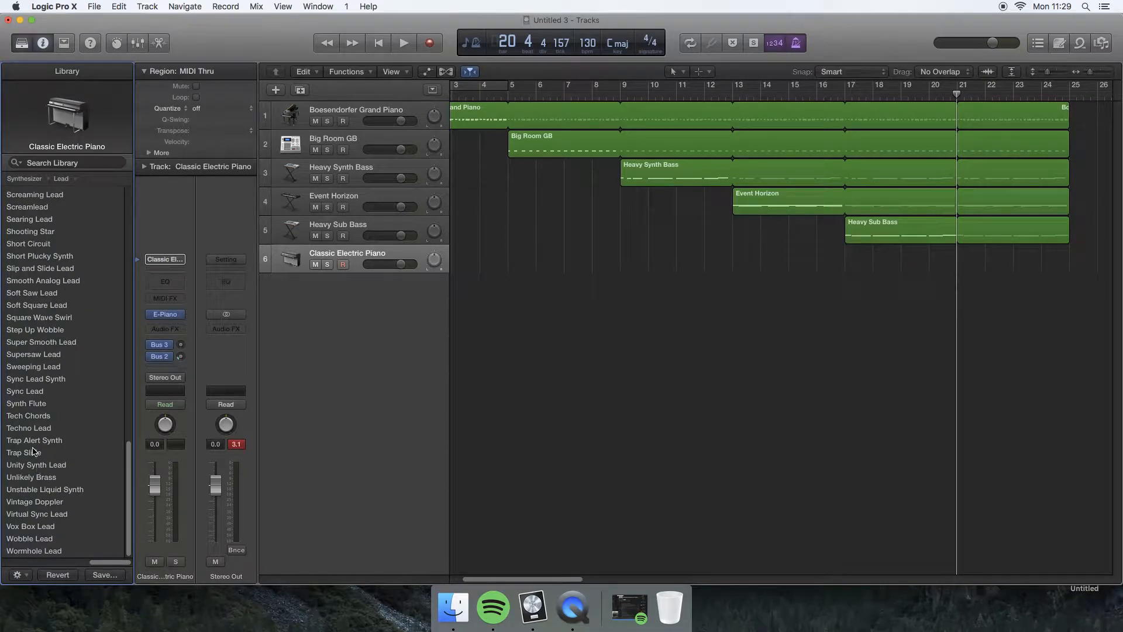
click(21, 244)
Try the Beautiful Melody patch from the Synthesizer Classics category on the sixth track, and load Classic Pad from that category instead.
scroll(20, 222, up, 3)
scroll(24, 234, up, 10)
scroll(43, 358, down, 15)
scroll(40, 351, left, 5)
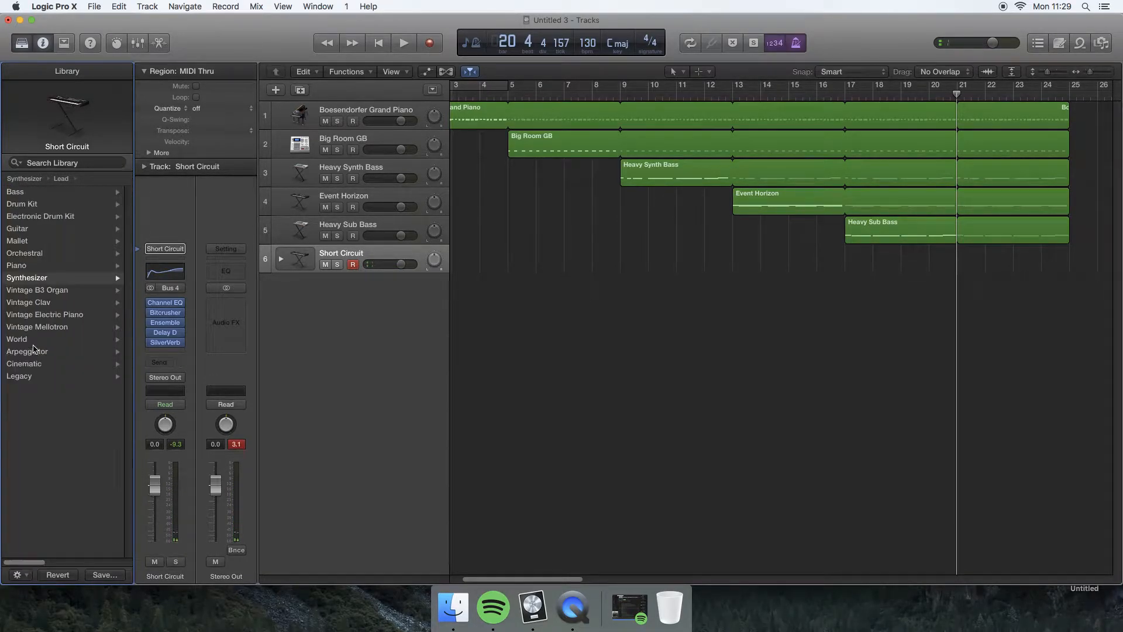
click(25, 278)
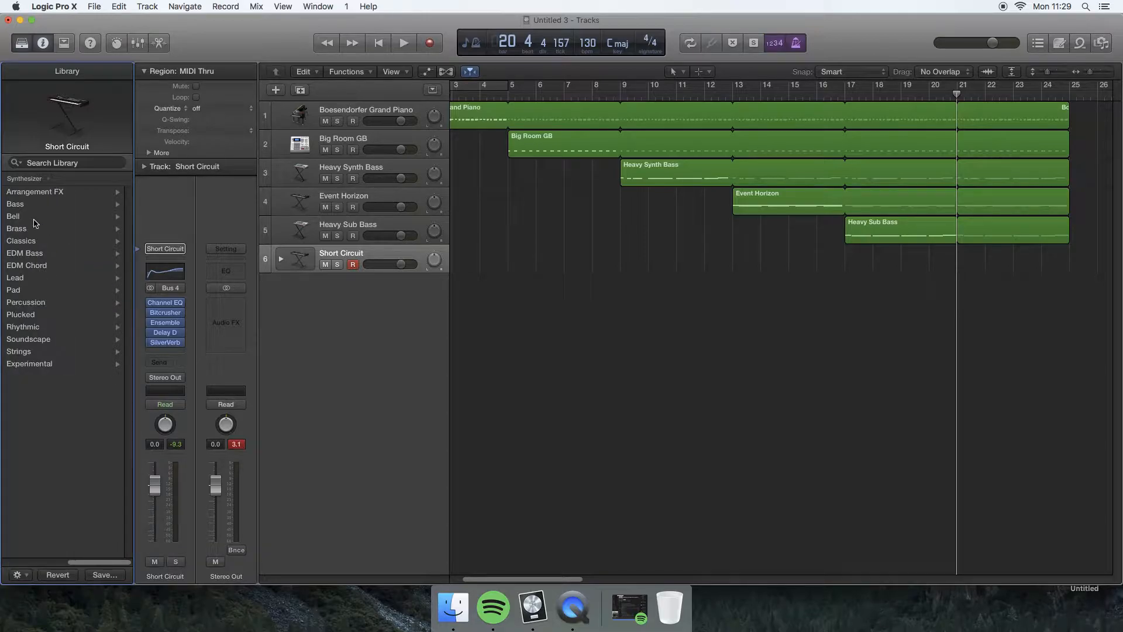
click(27, 242)
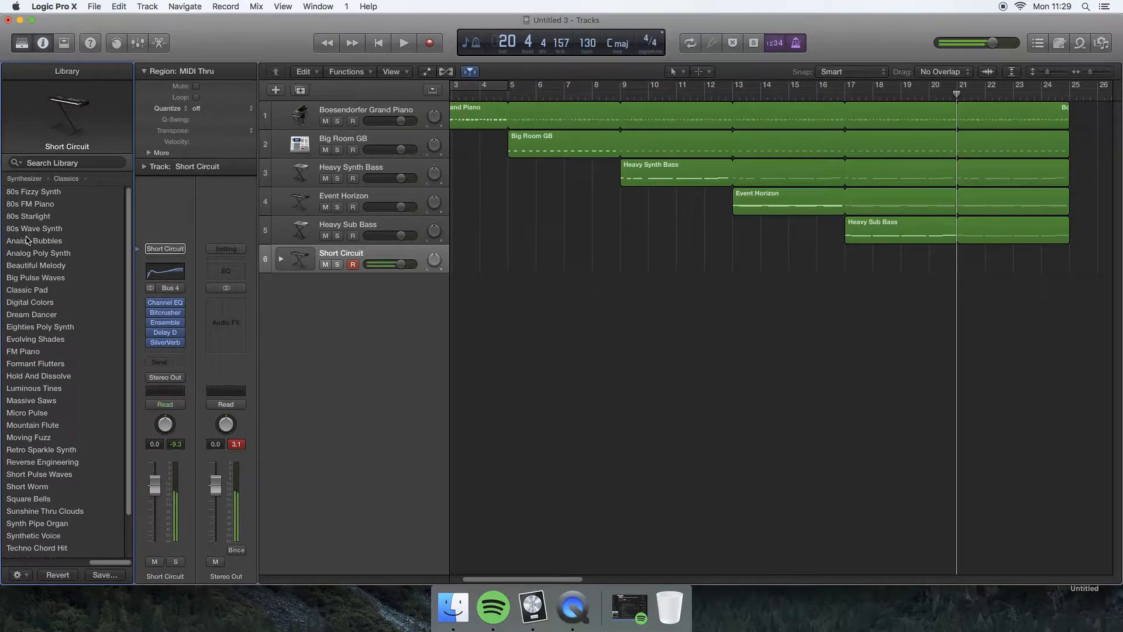
click(32, 266)
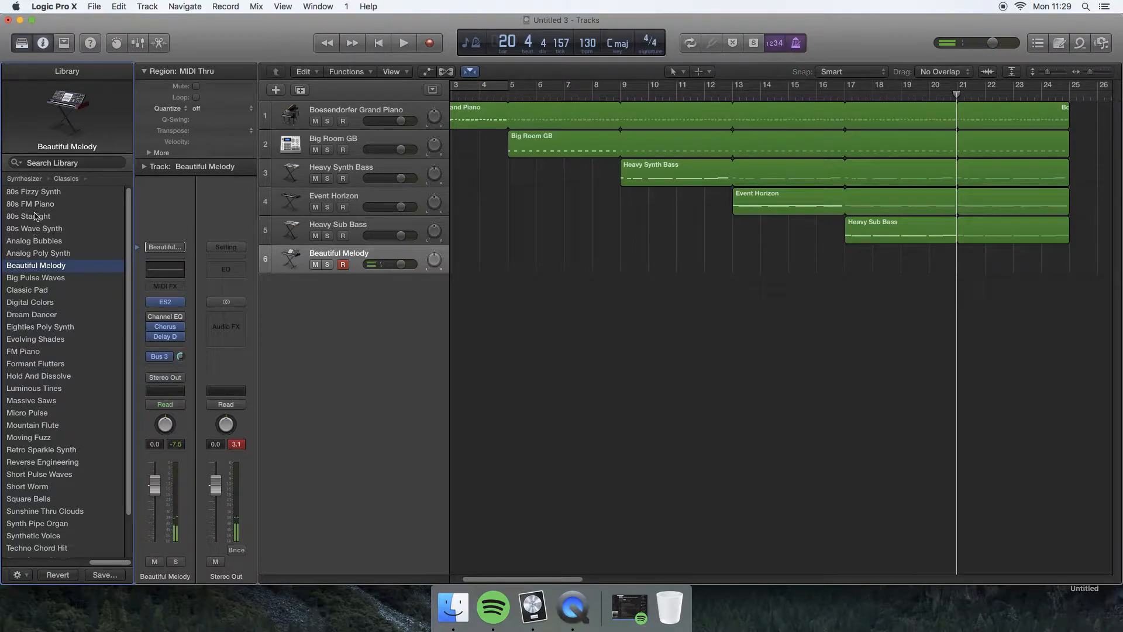
click(31, 290)
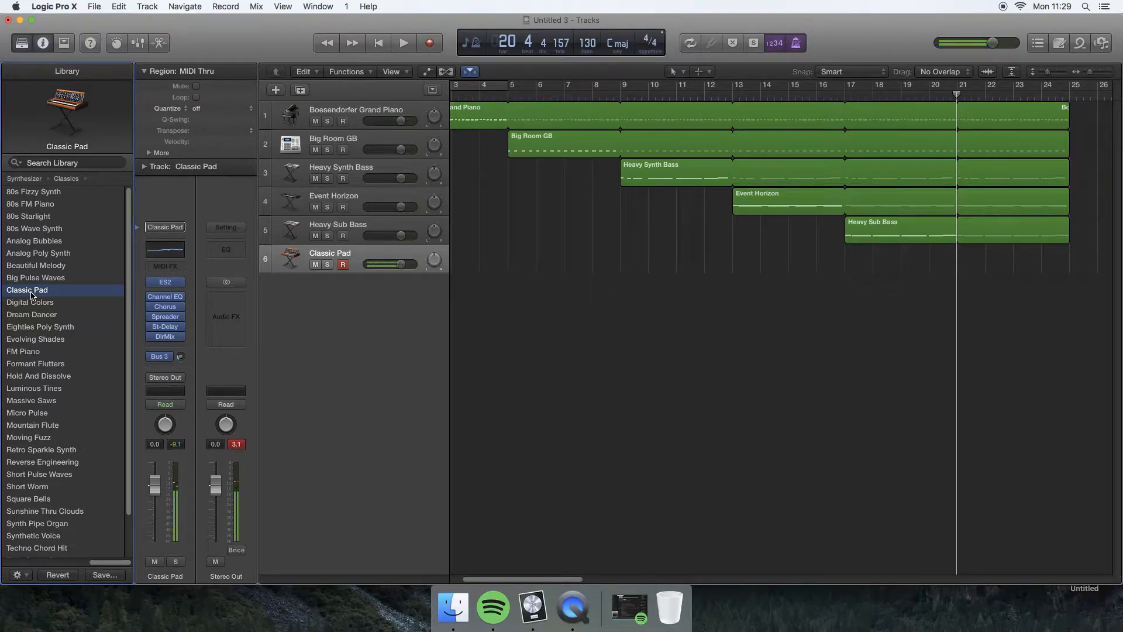
Record a four-bar part on the Classic Pad track from bar 21 to bar 25.
key(space)
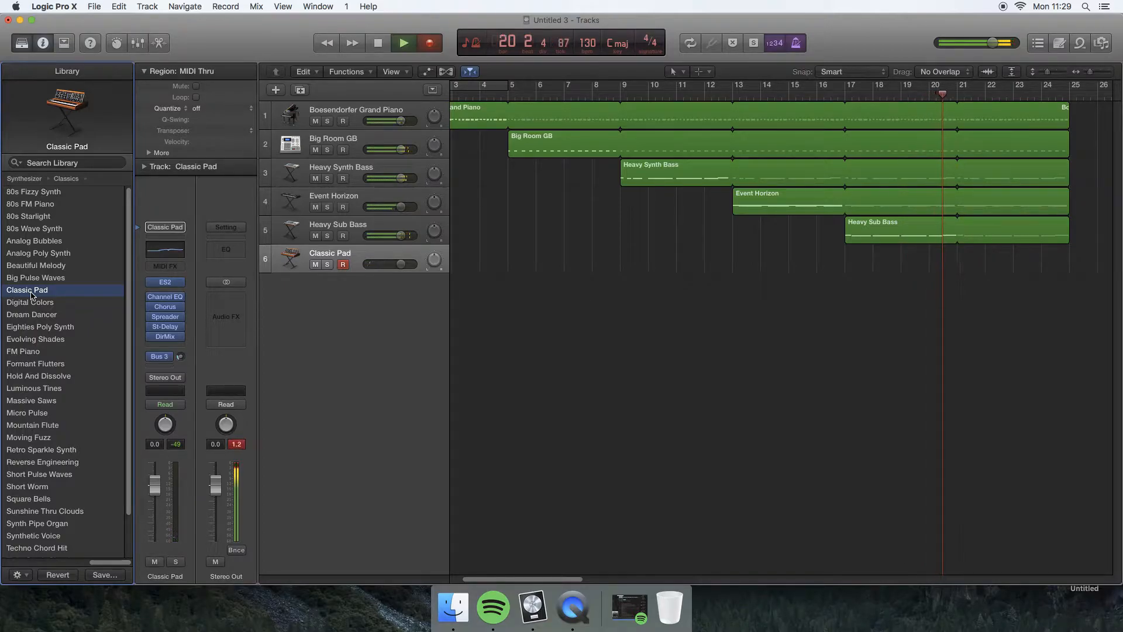
key(r)
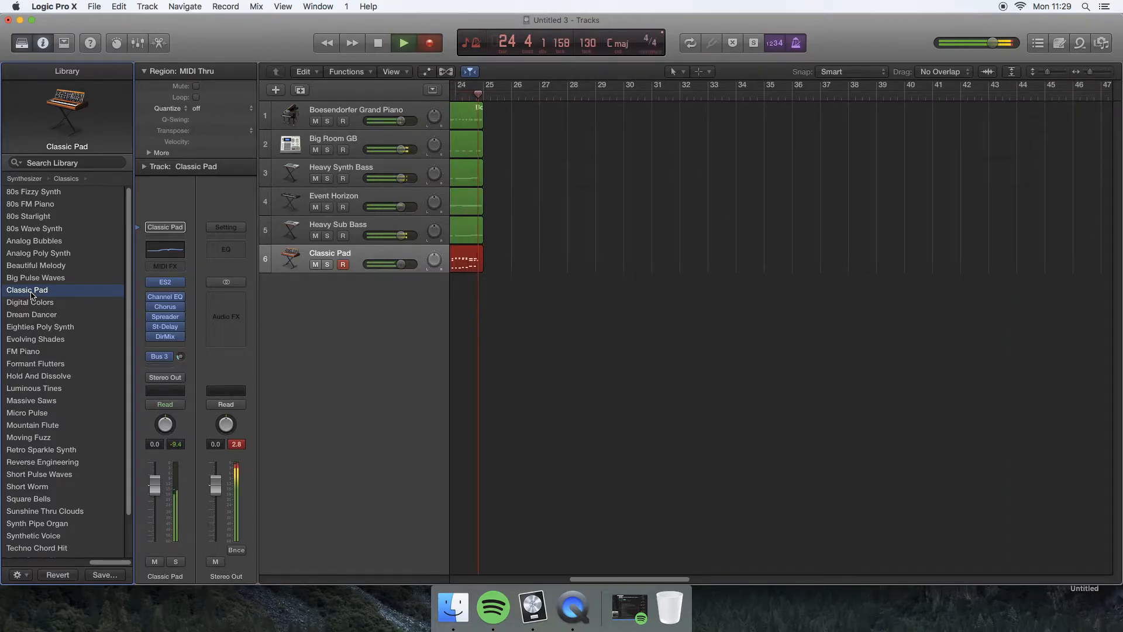
key(space)
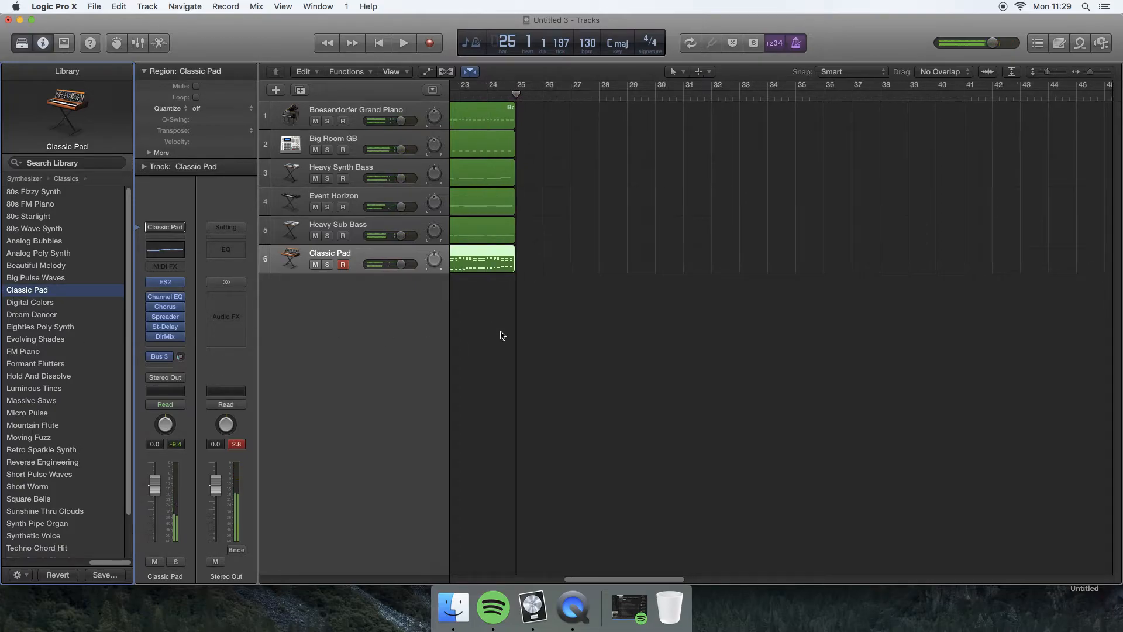
Look over the layered regions of all six tracks from bar 1 to bar 25 and start playback.
scroll(495, 333, left, 15)
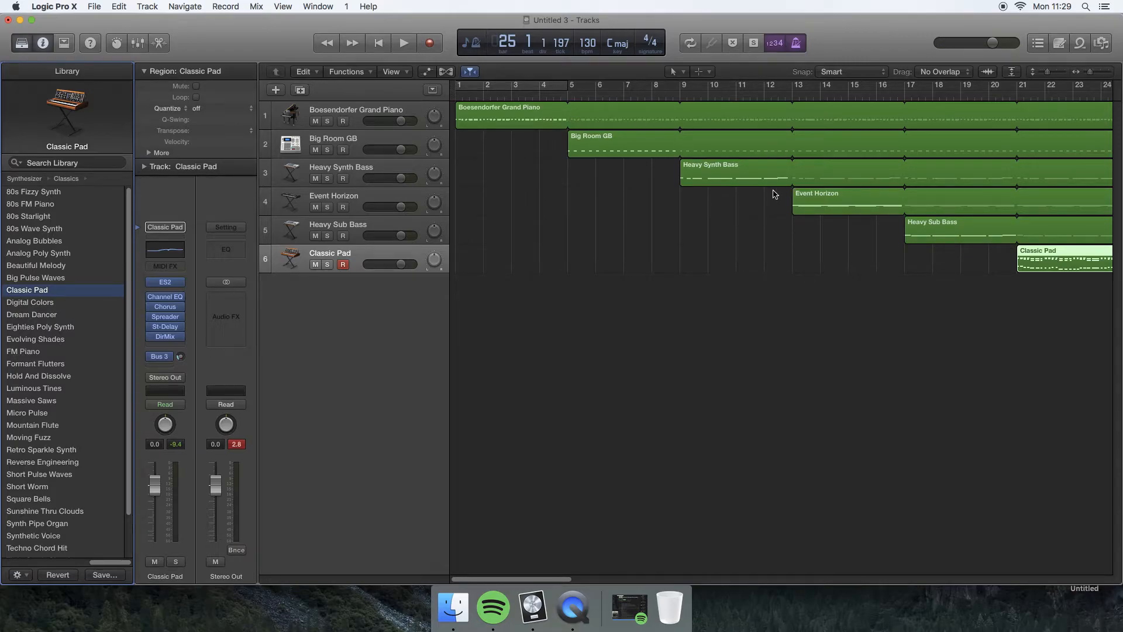
scroll(774, 194, right, 3)
scroll(771, 195, left, 3)
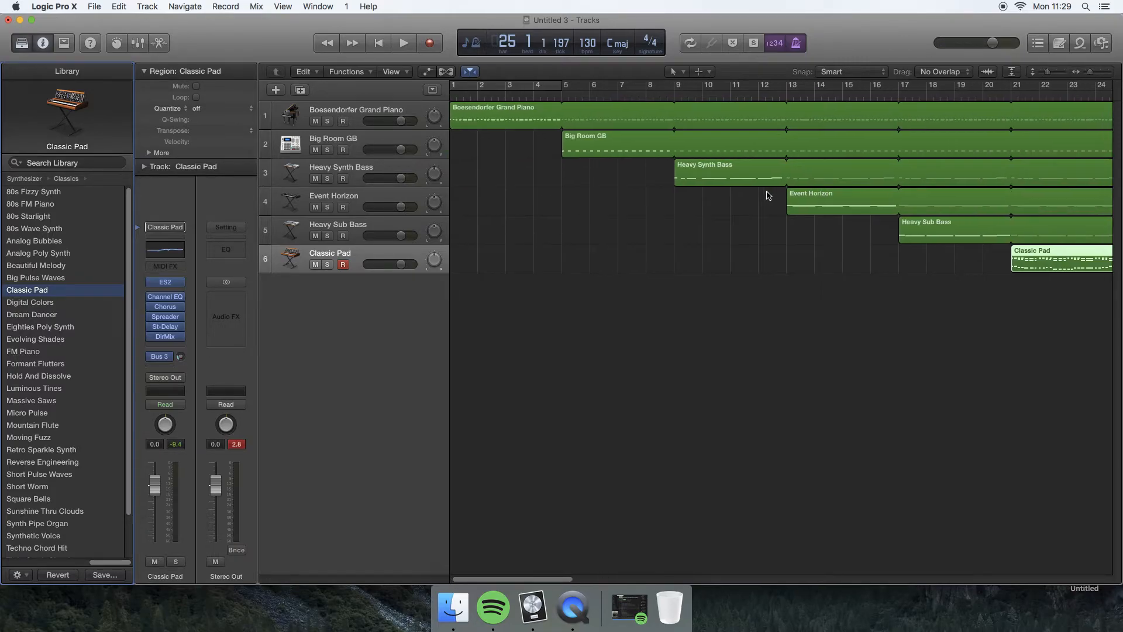
scroll(715, 165, right, 5)
scroll(715, 166, left, 5)
scroll(714, 166, right, 2)
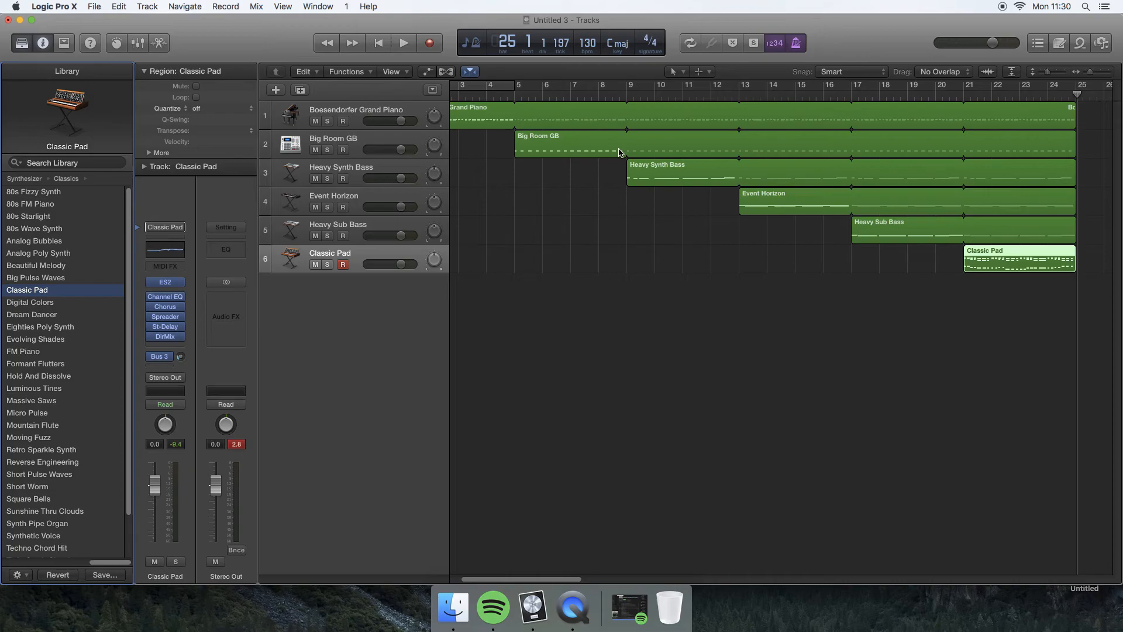
key(space)
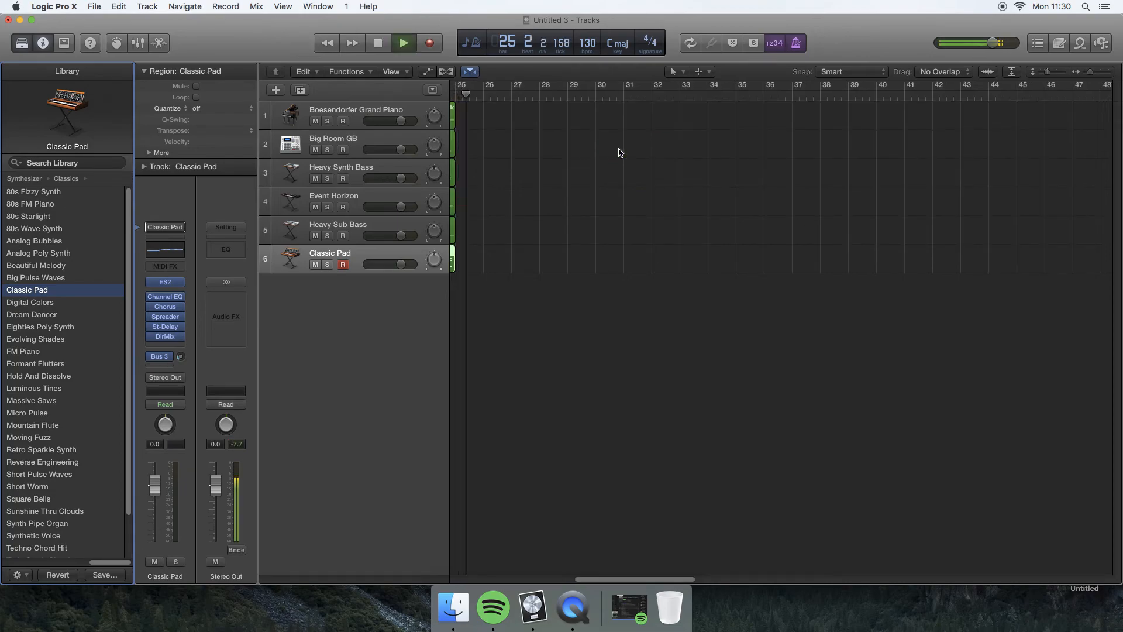